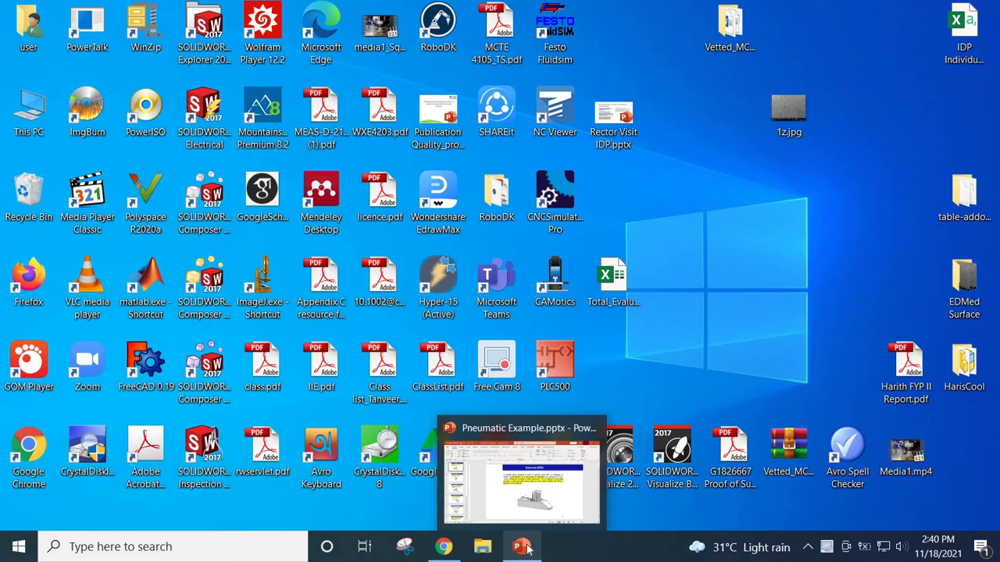
Bring the Pneumatic Example presentation's Exercise (OR) slide back on screen in PowerPoint
click(525, 549)
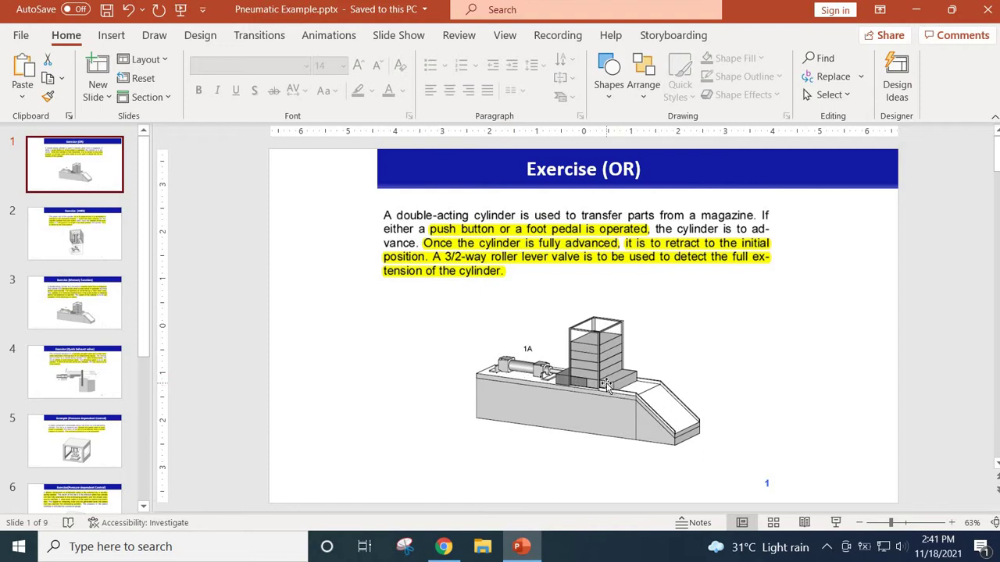
Search 'flu' and launch Festo FluidSIM maximized
click(223, 554)
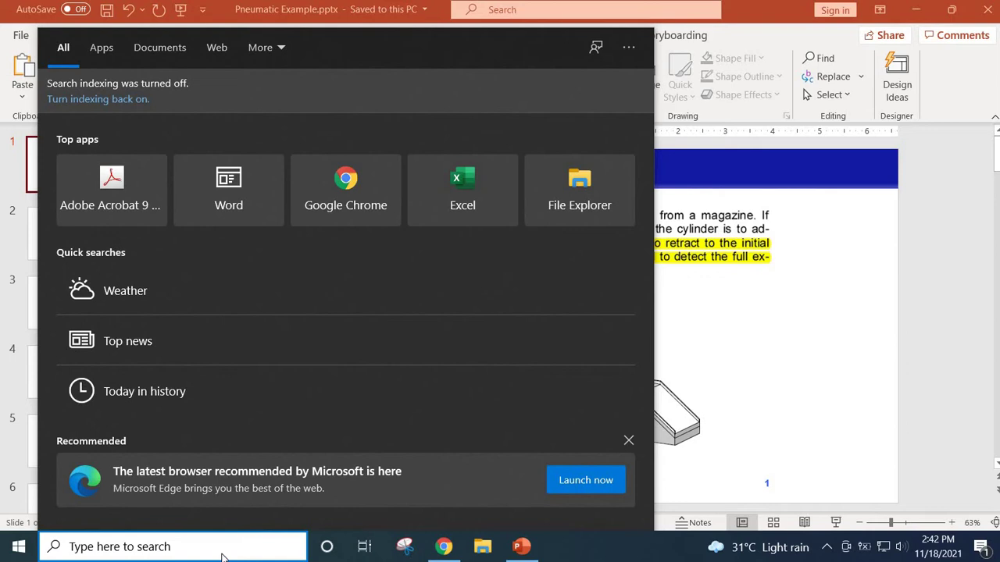
text(flu)
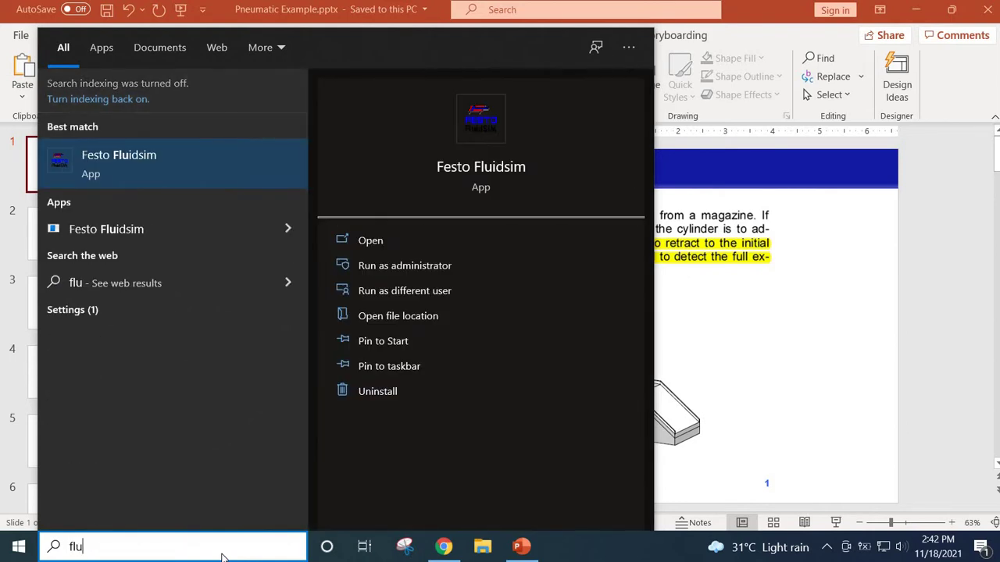
click(135, 179)
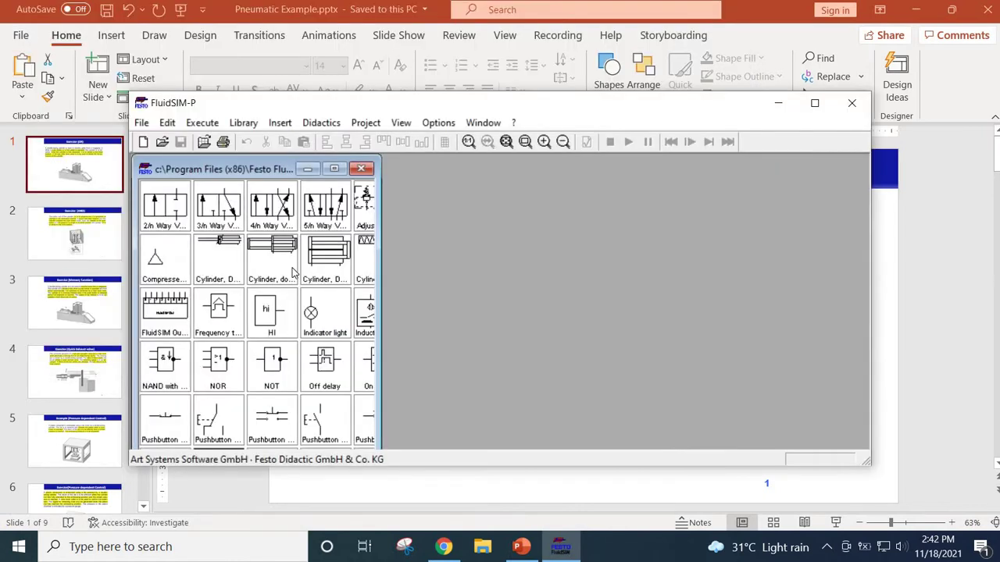
click(815, 104)
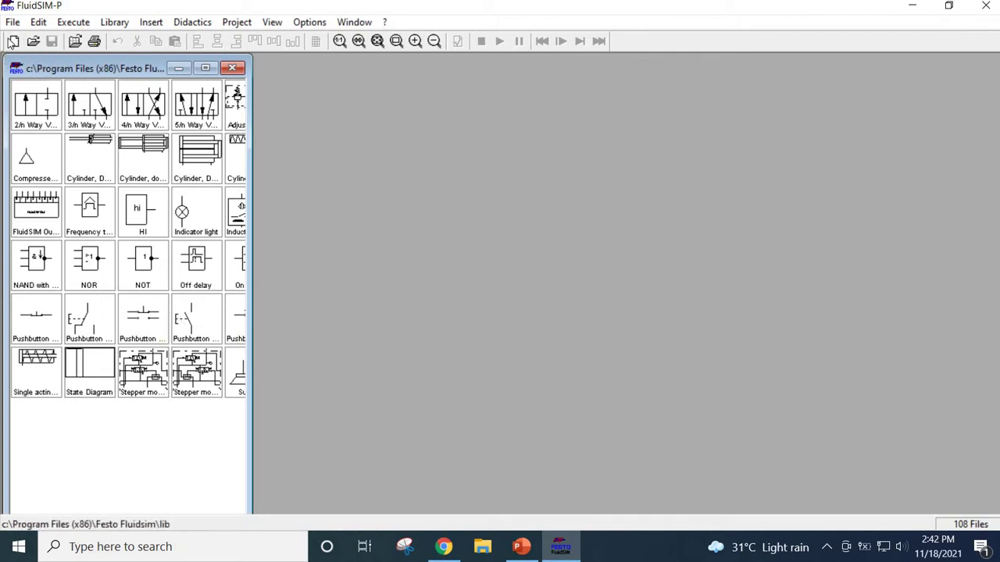
Start a new blank circuit, narrow its window and widen the component library
click(12, 41)
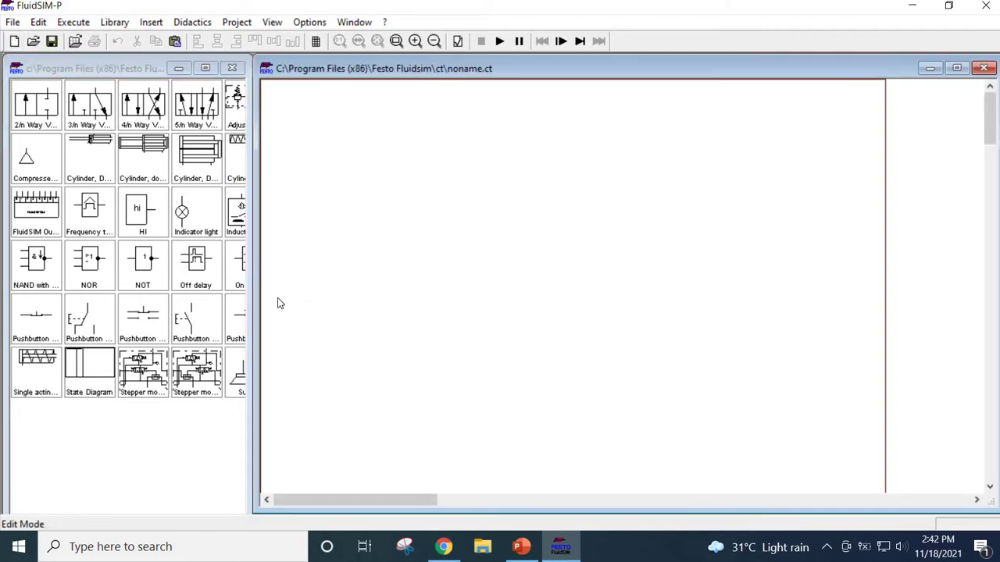
click(517, 550)
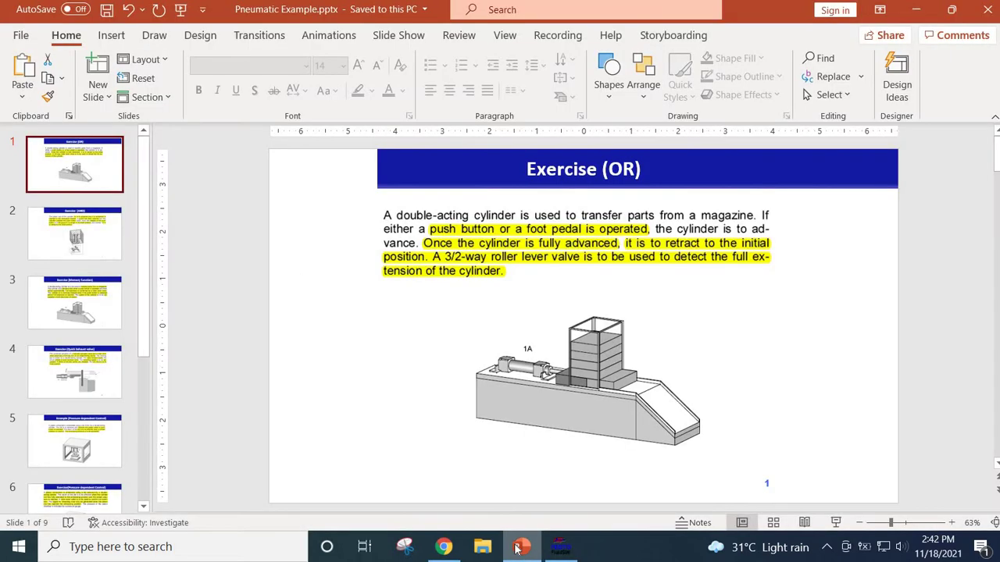
click(517, 549)
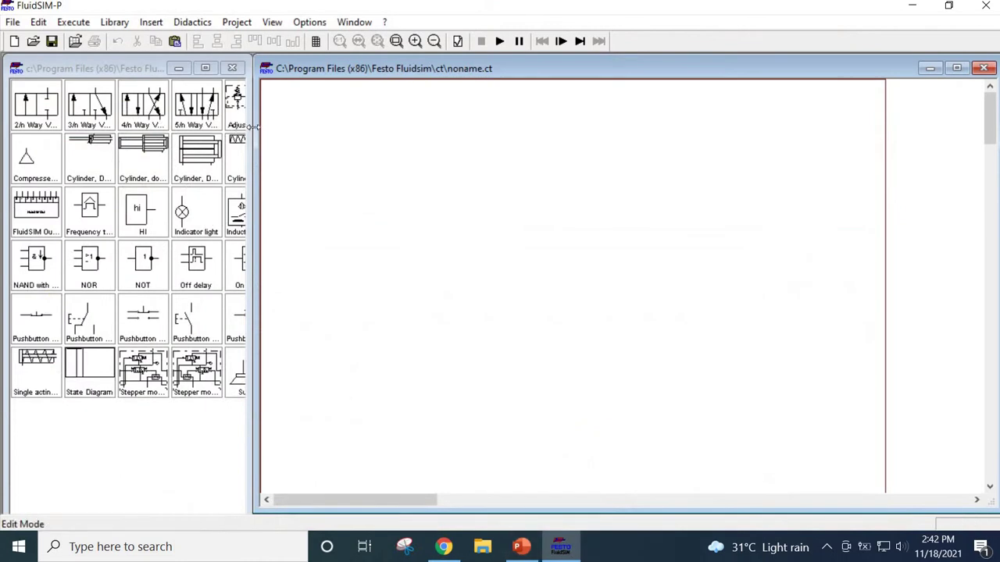
drag(256, 127, 378, 156)
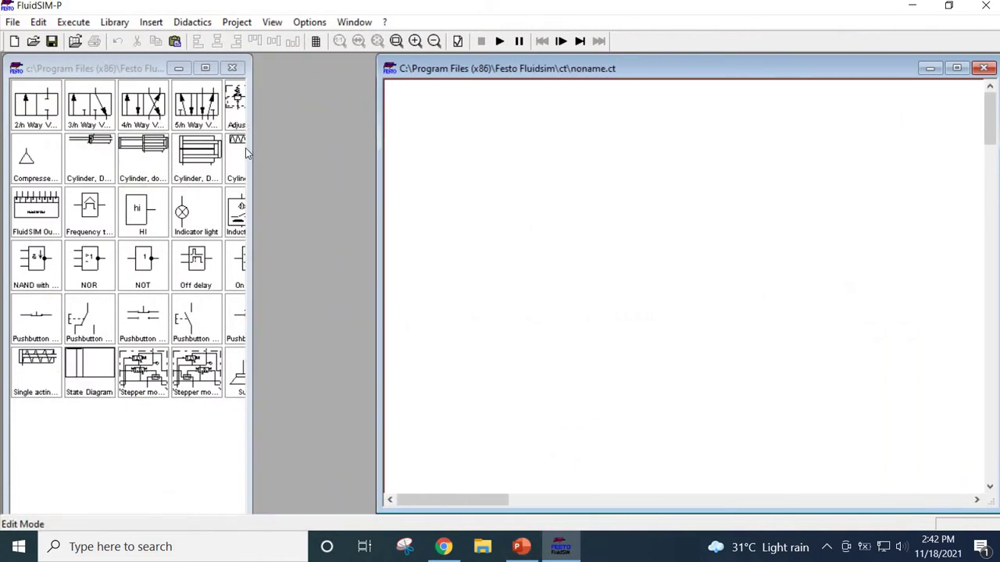
drag(247, 148, 665, 208)
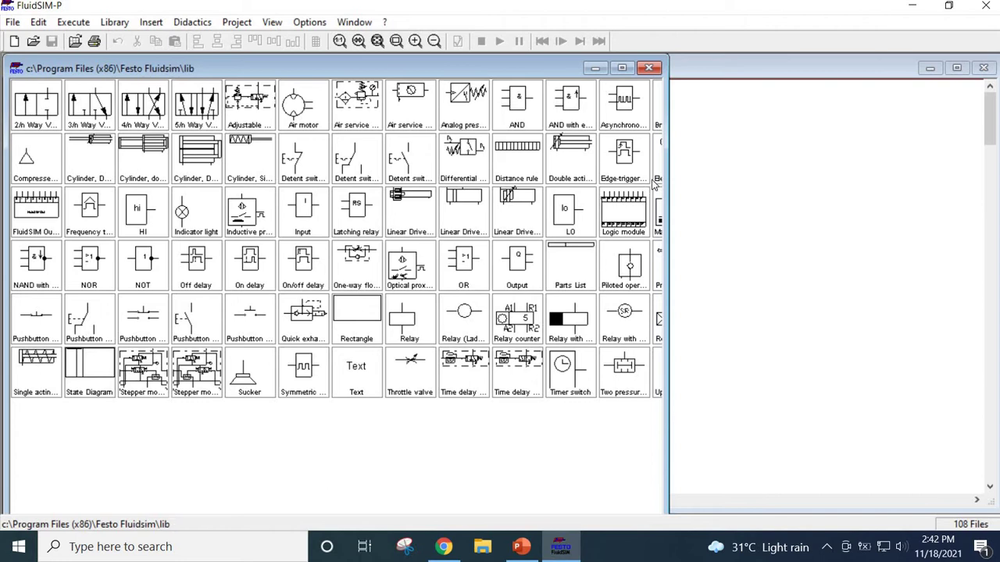
Place a double-acting cylinder near the top of the circuit
click(571, 155)
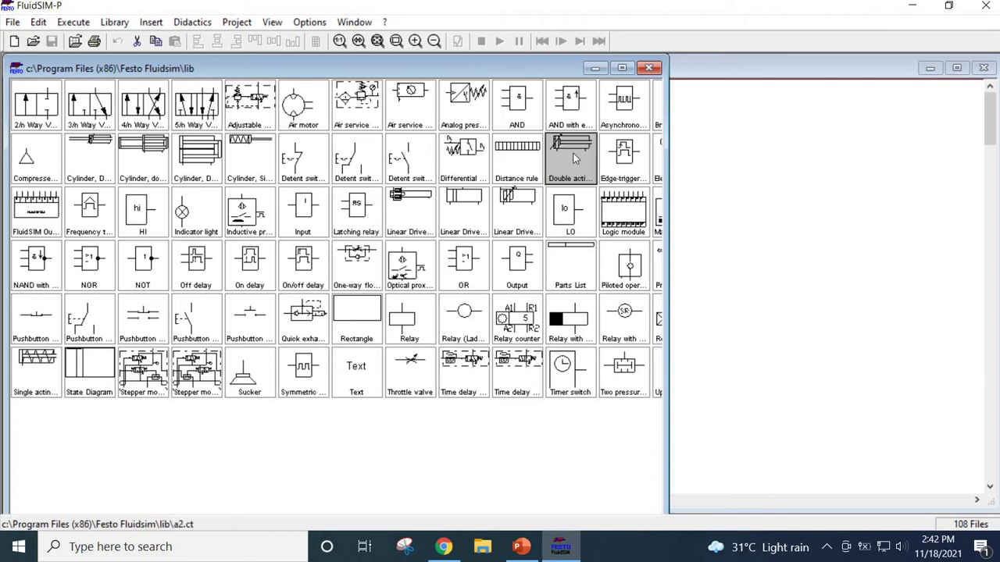
drag(571, 154, 773, 153)
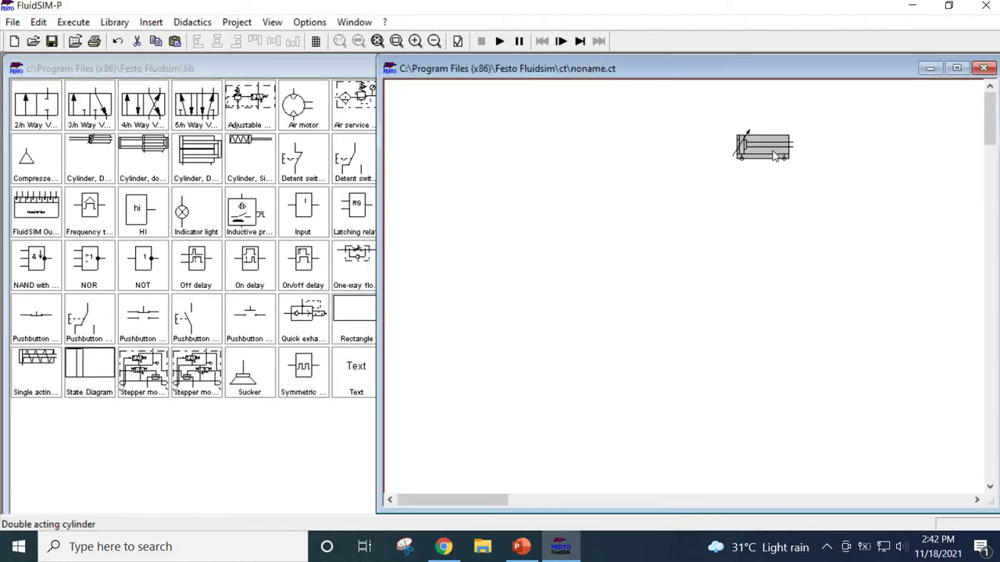
click(212, 68)
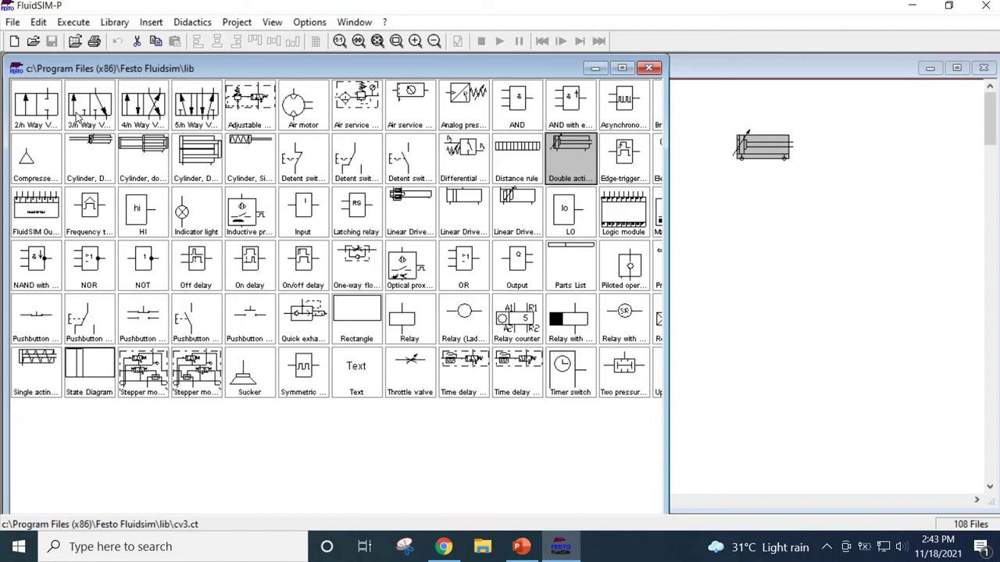
Add two 3/n way valves side by side below the cylinder
drag(82, 118, 632, 289)
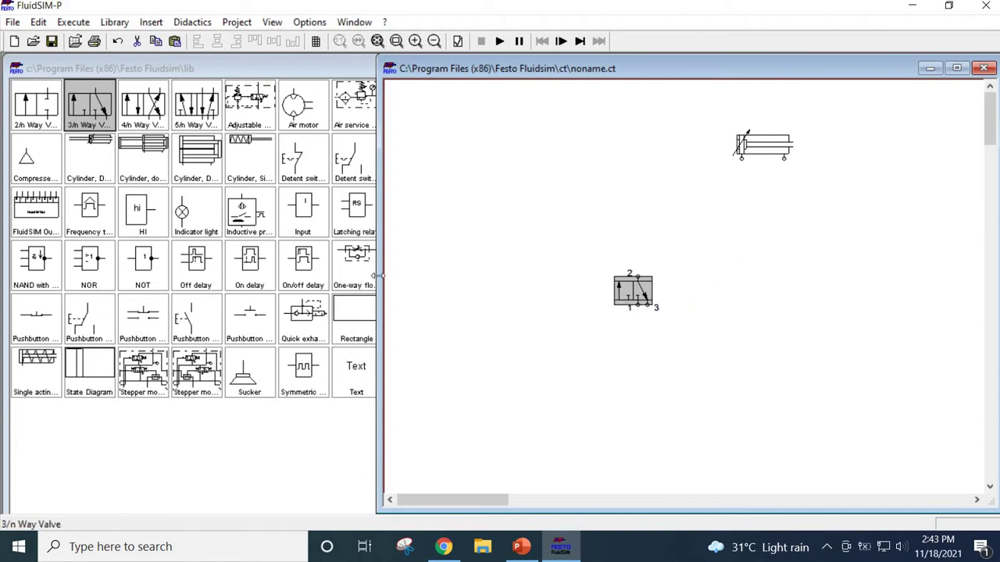
click(89, 108)
drag(359, 254, 744, 291)
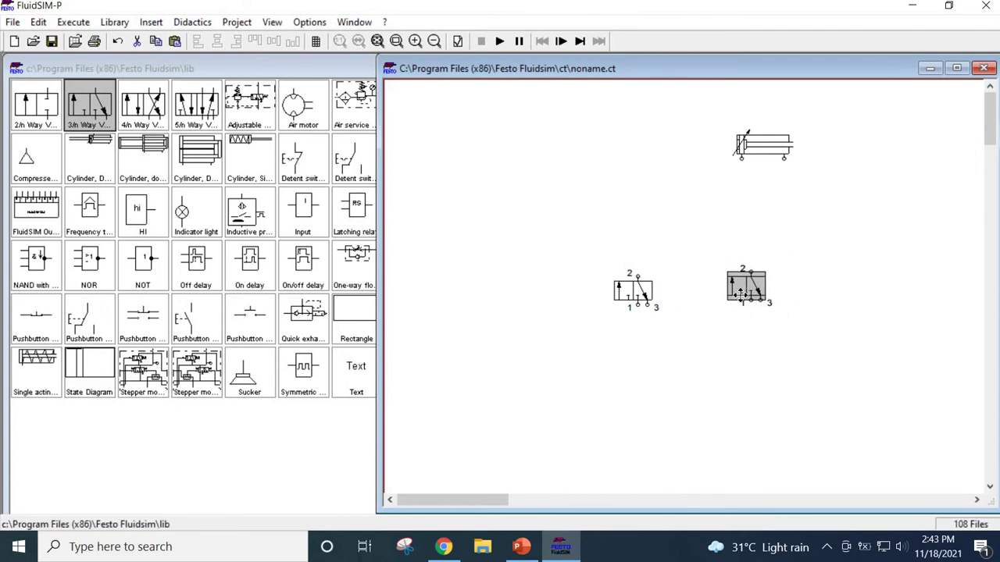
drag(637, 302, 622, 353)
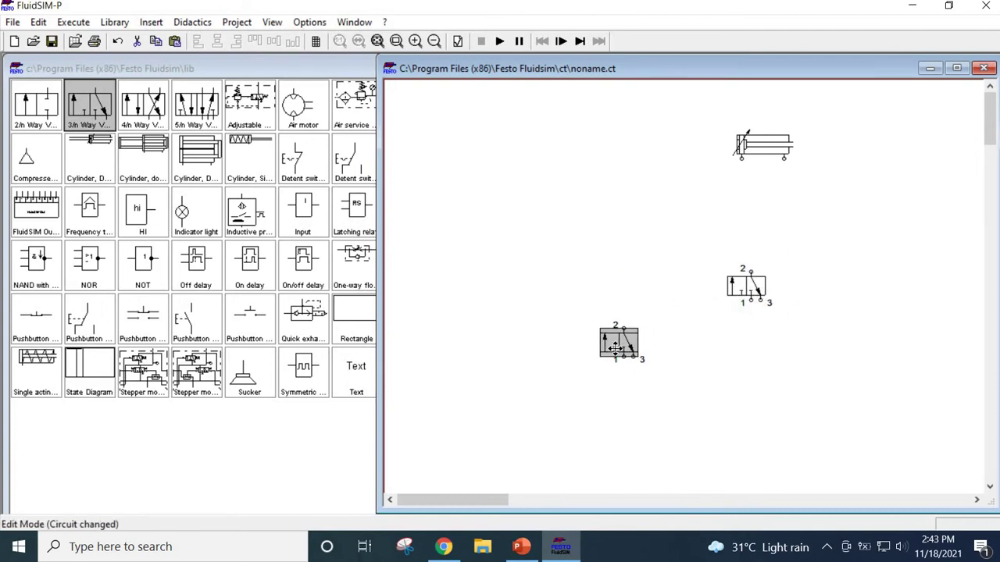
drag(750, 293, 713, 344)
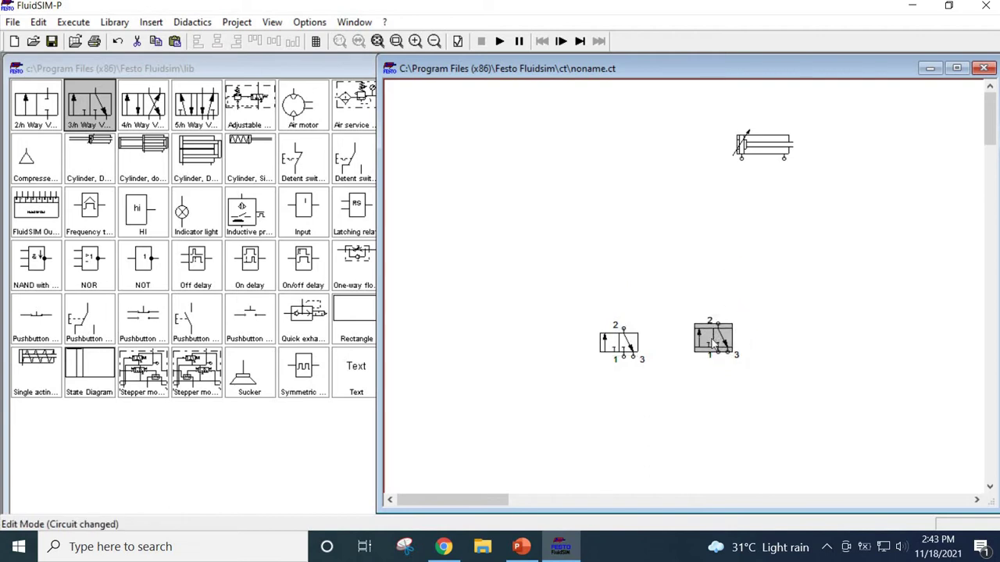
Configure the left valve with manual actuation and right spring return, then shift it left
double_click(614, 346)
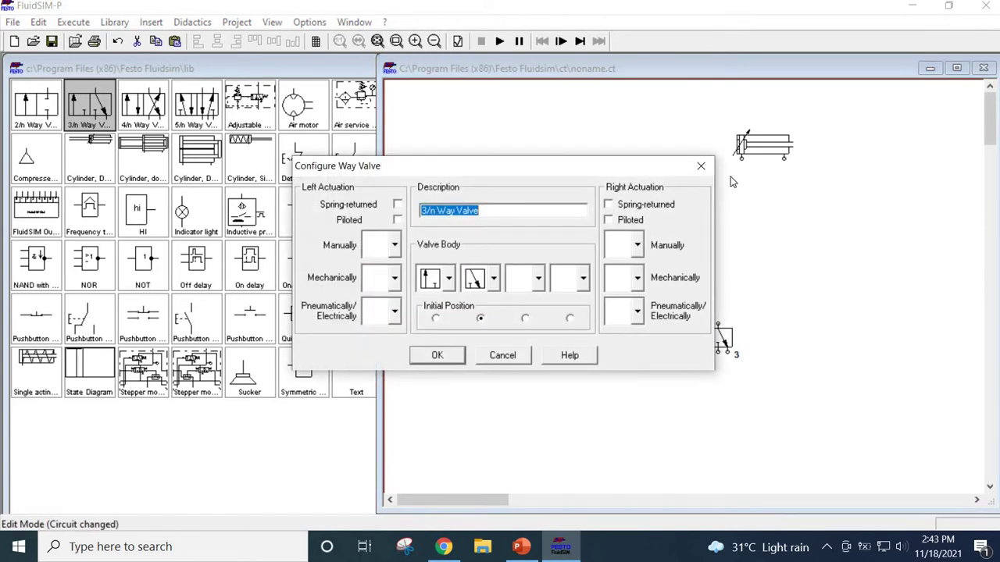
click(700, 166)
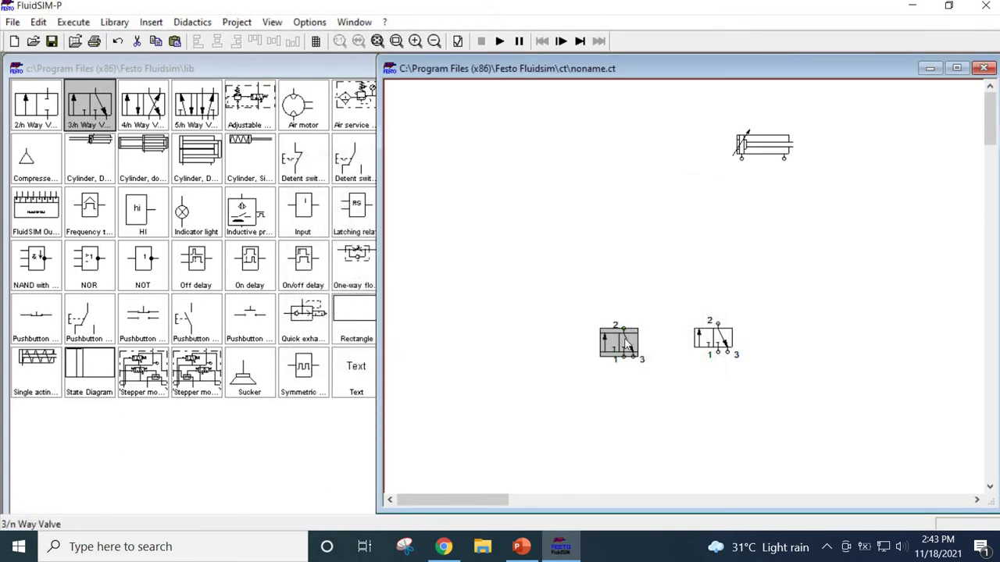
double_click(627, 344)
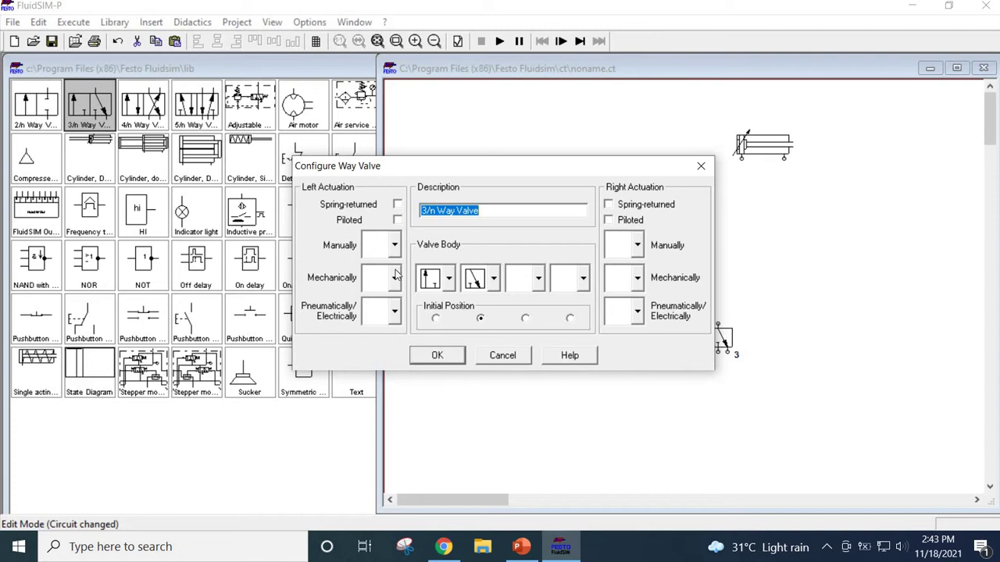
click(394, 245)
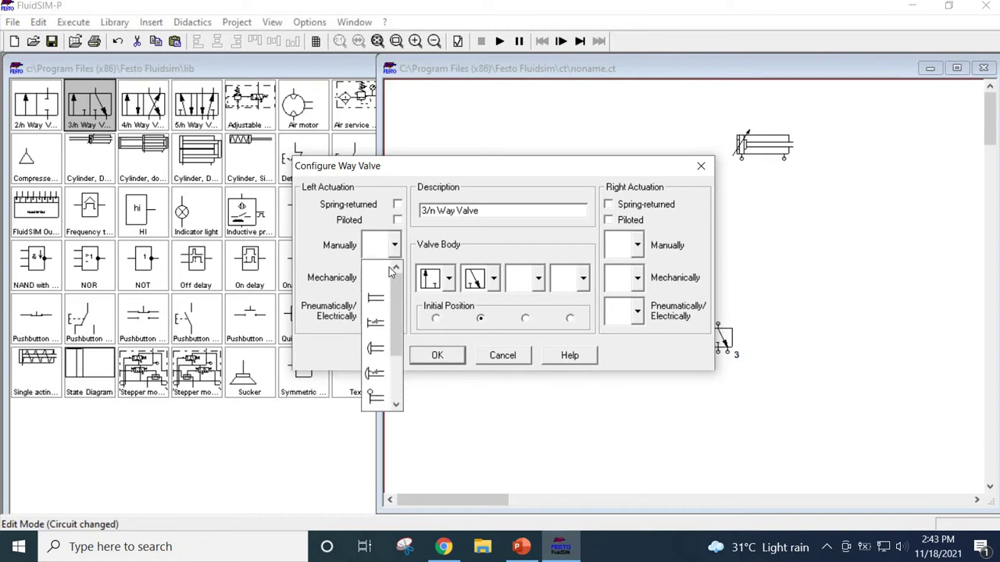
click(376, 349)
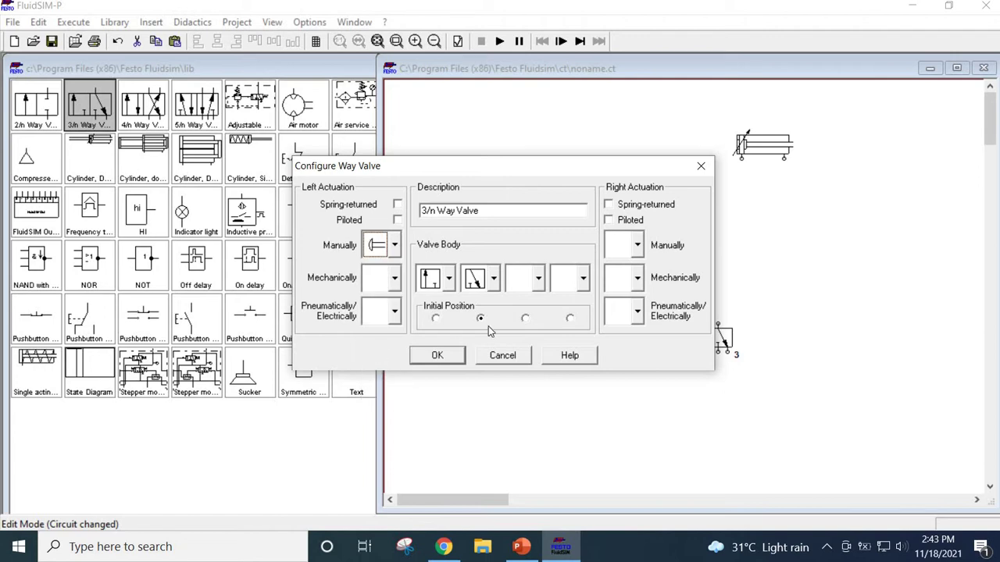
click(608, 204)
click(440, 357)
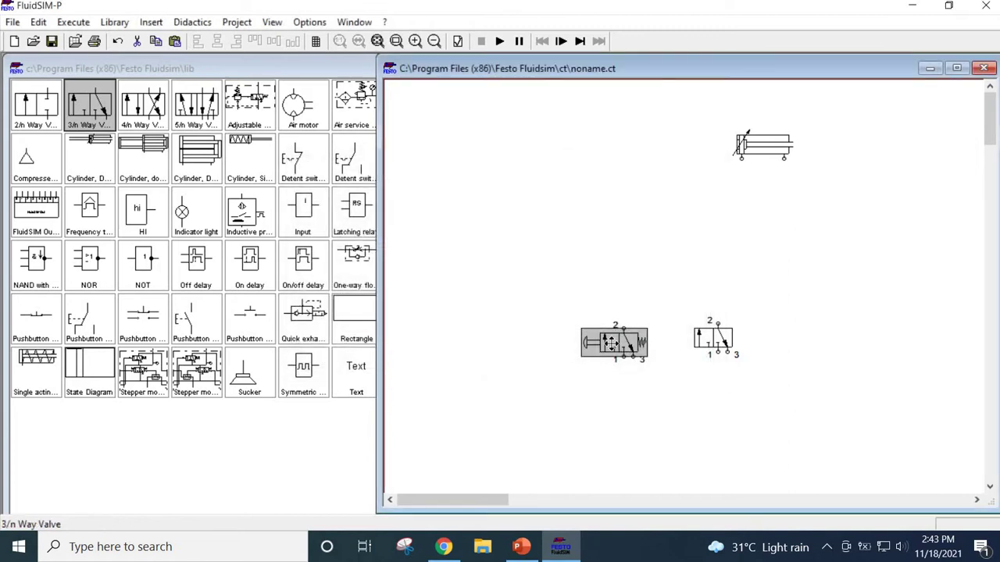
drag(625, 345, 543, 335)
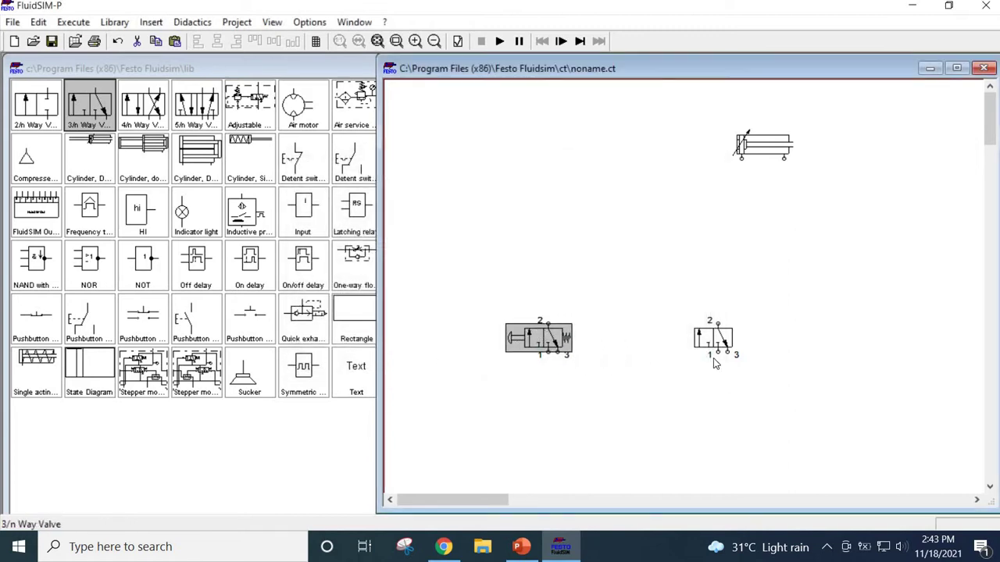
Give the right valve manual left actuation, an initial position and right spring return
double_click(719, 338)
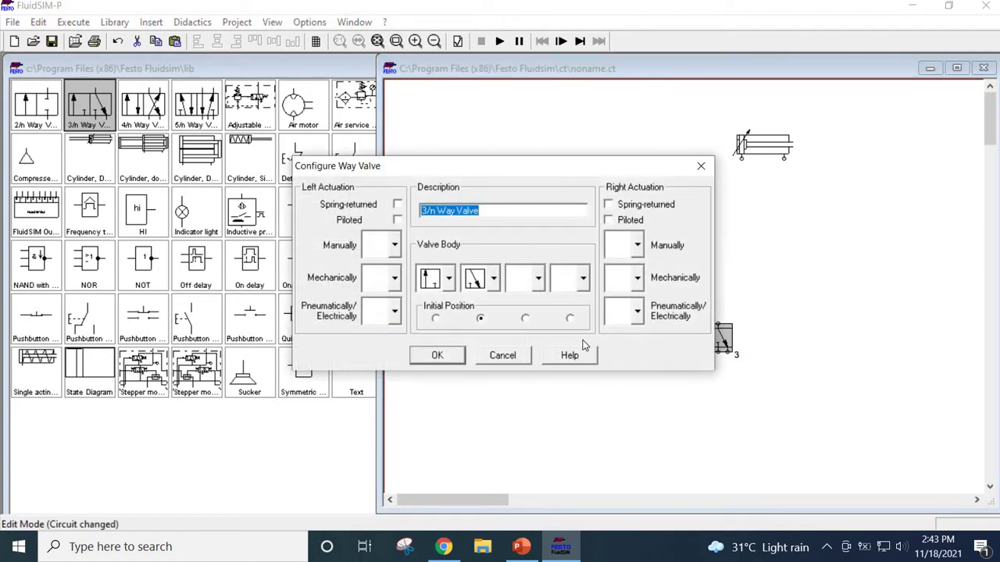
click(394, 247)
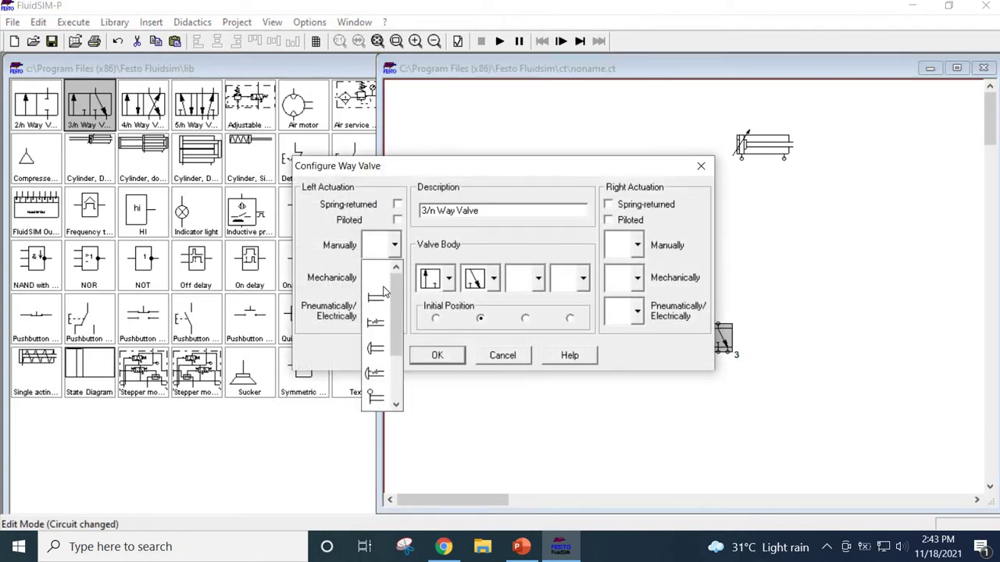
scroll(380, 373, down, 2)
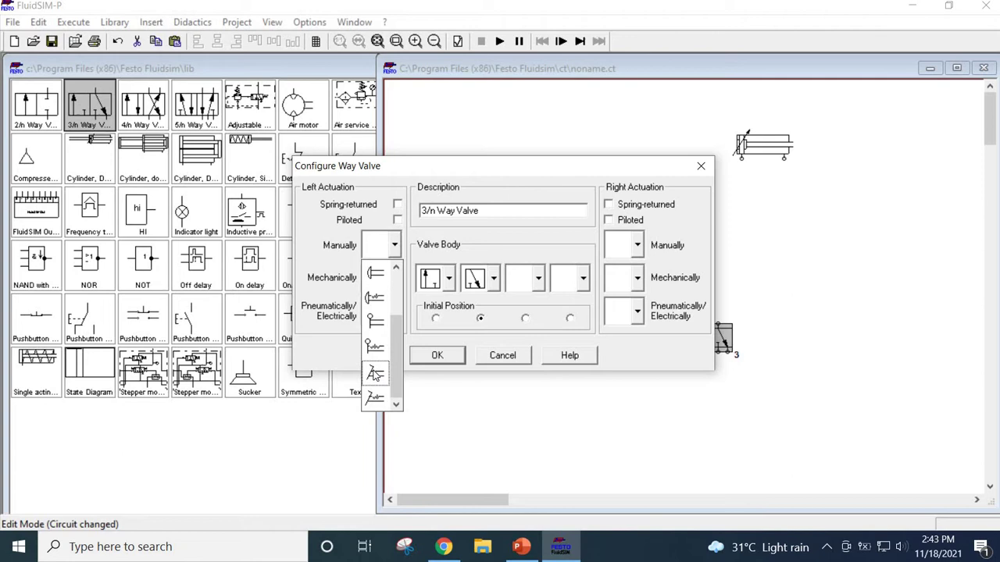
click(375, 375)
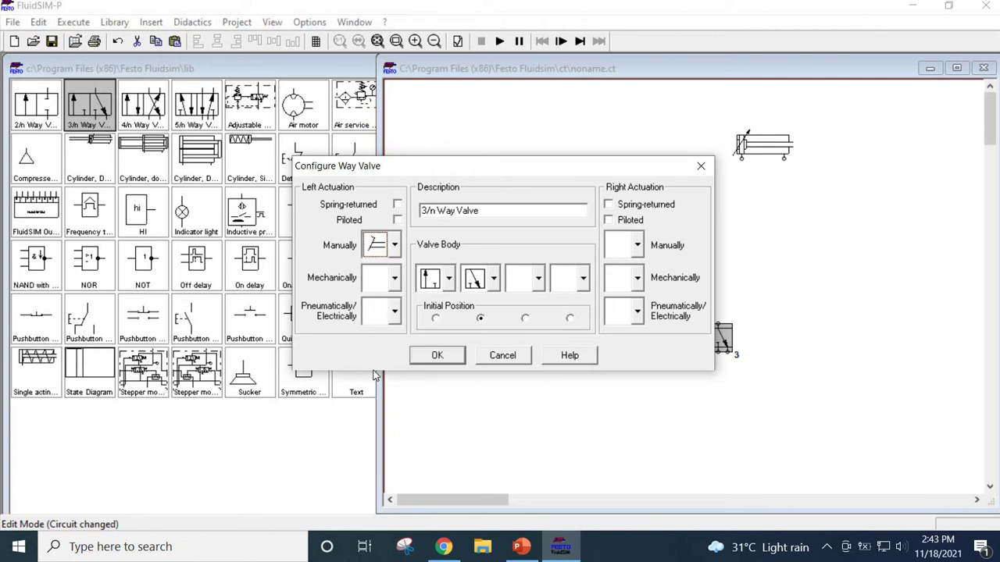
click(479, 318)
click(608, 205)
click(437, 356)
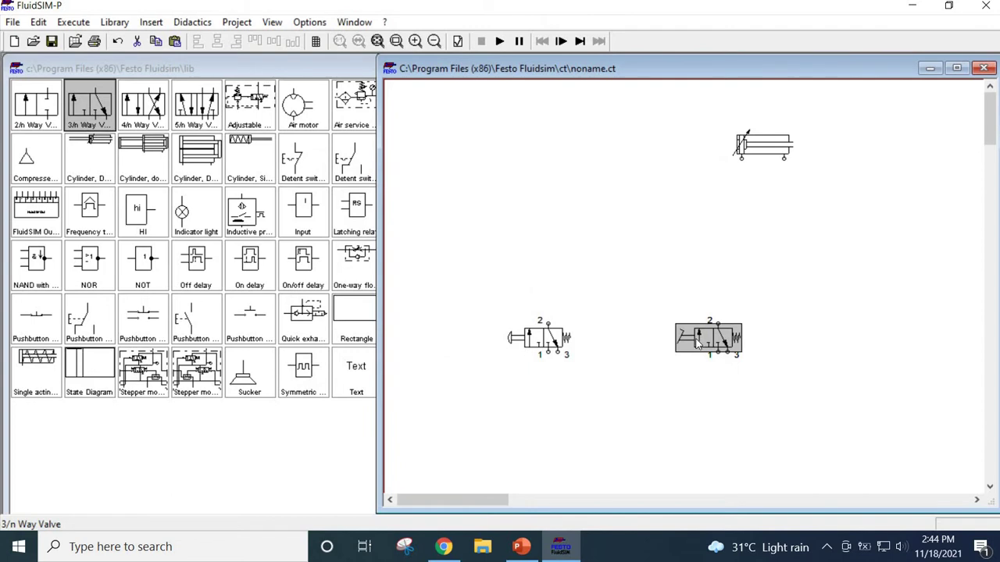
Fit a silencer on port 3 of both valves
double_click(560, 354)
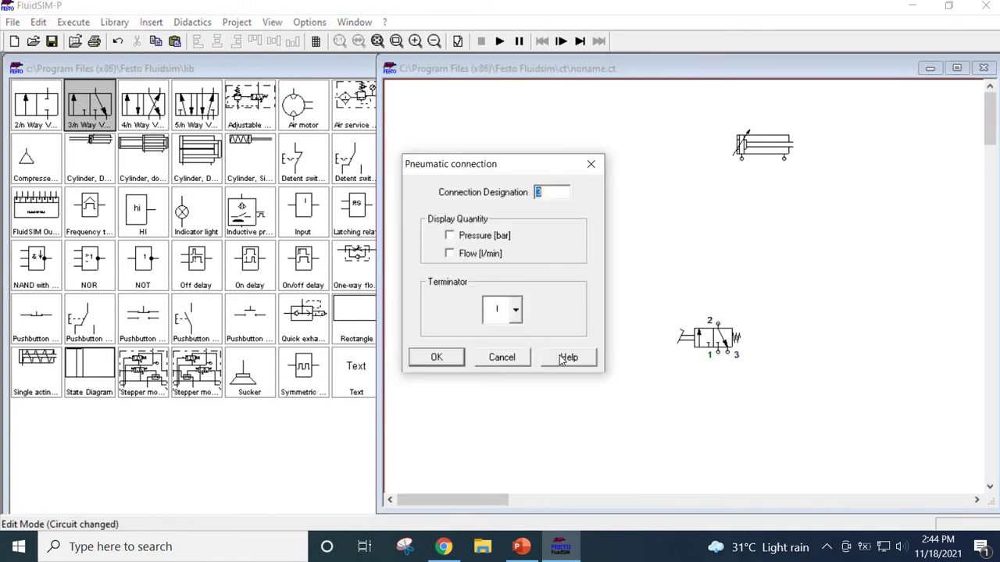
click(516, 312)
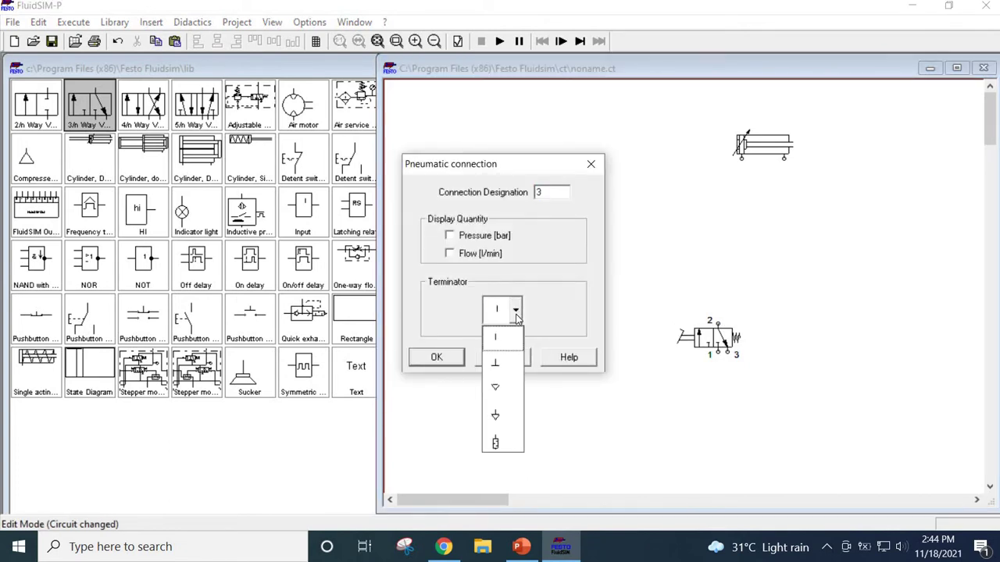
click(497, 444)
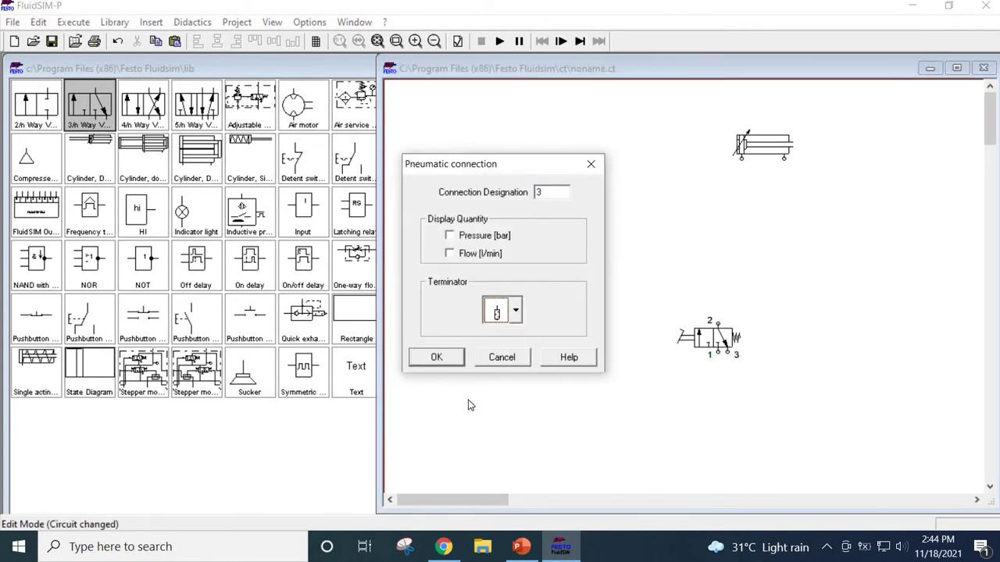
click(436, 358)
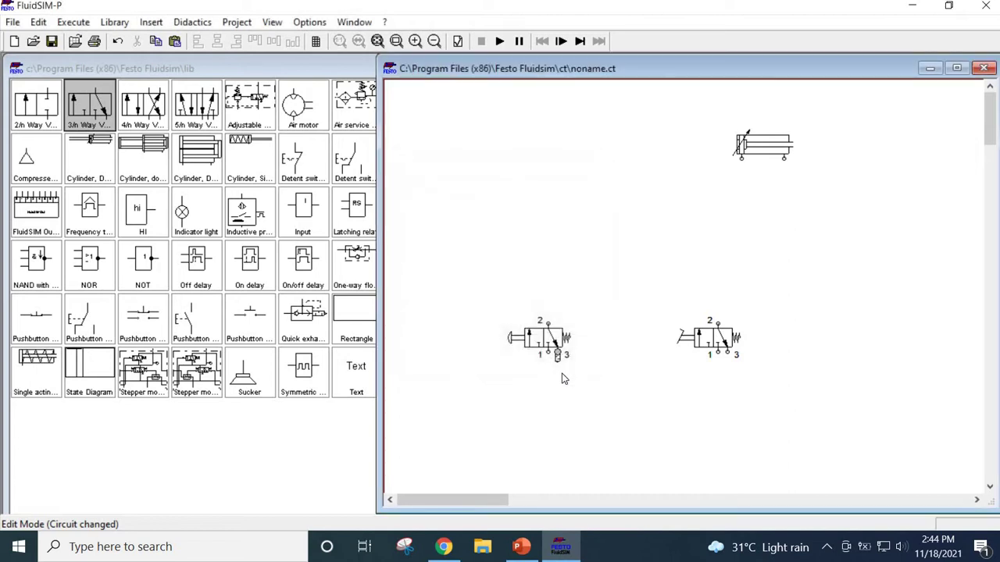
double_click(728, 352)
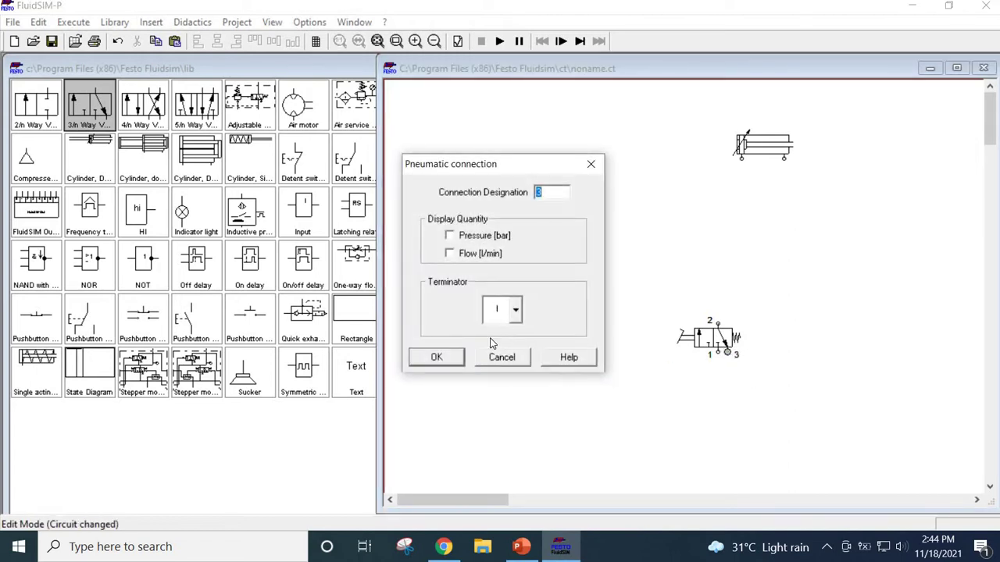
click(513, 316)
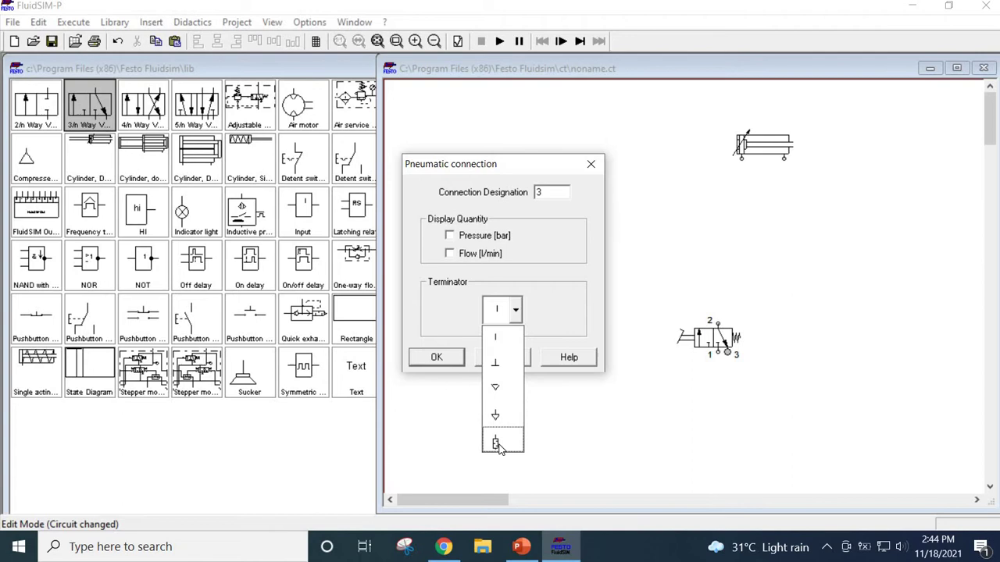
click(495, 440)
click(436, 364)
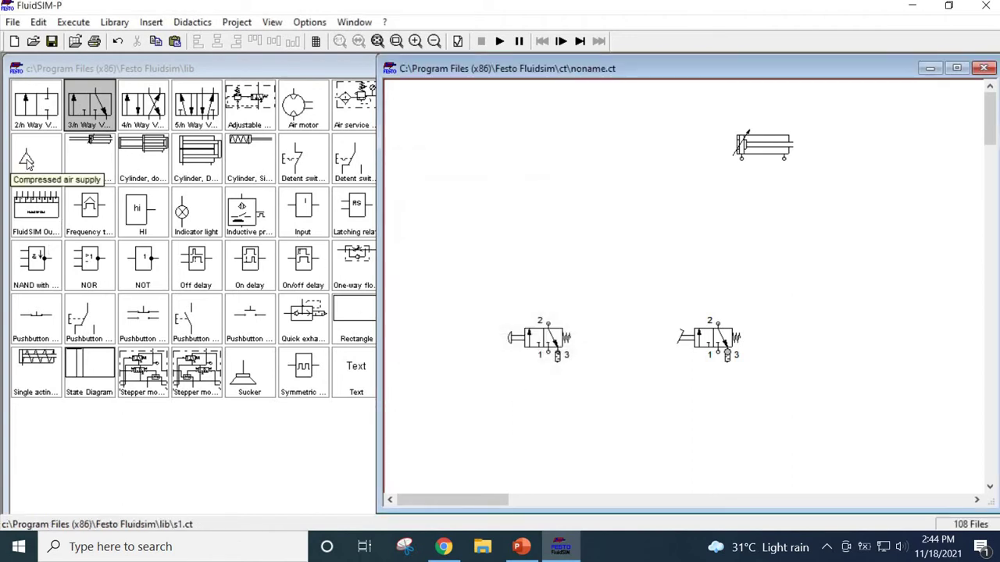
Place compressed air supplies below both valves and connect them to port 1
drag(27, 160, 547, 359)
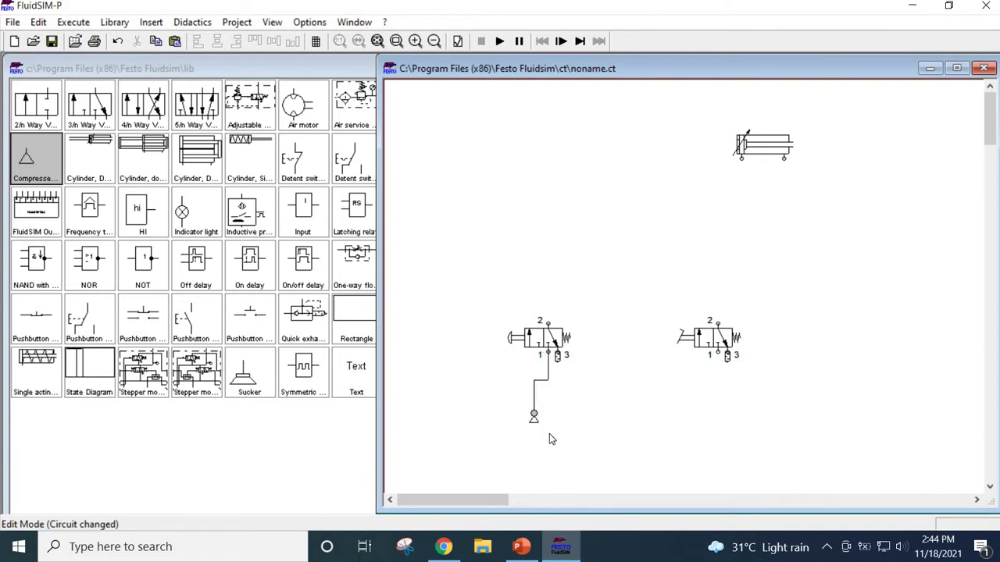
click(534, 418)
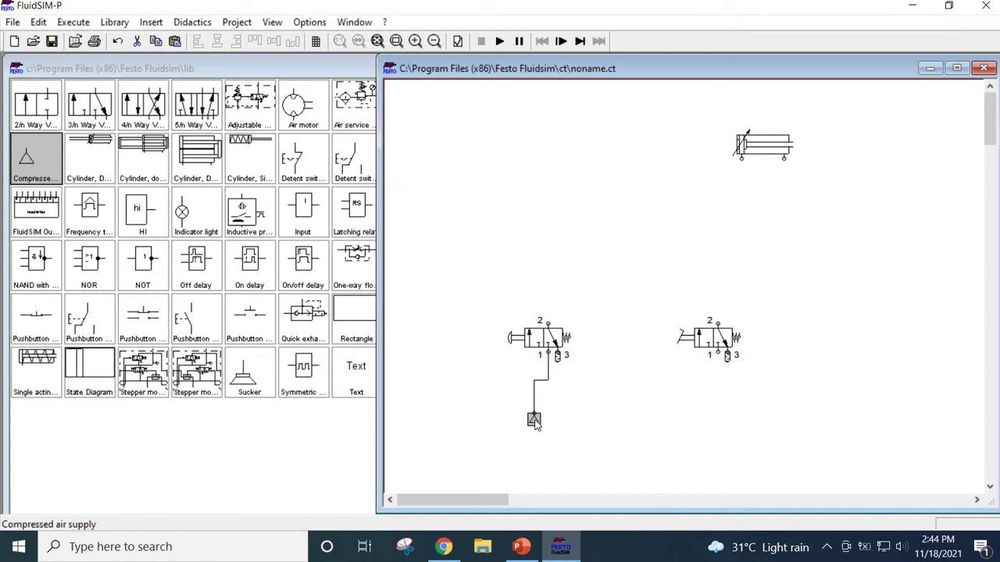
click(784, 416)
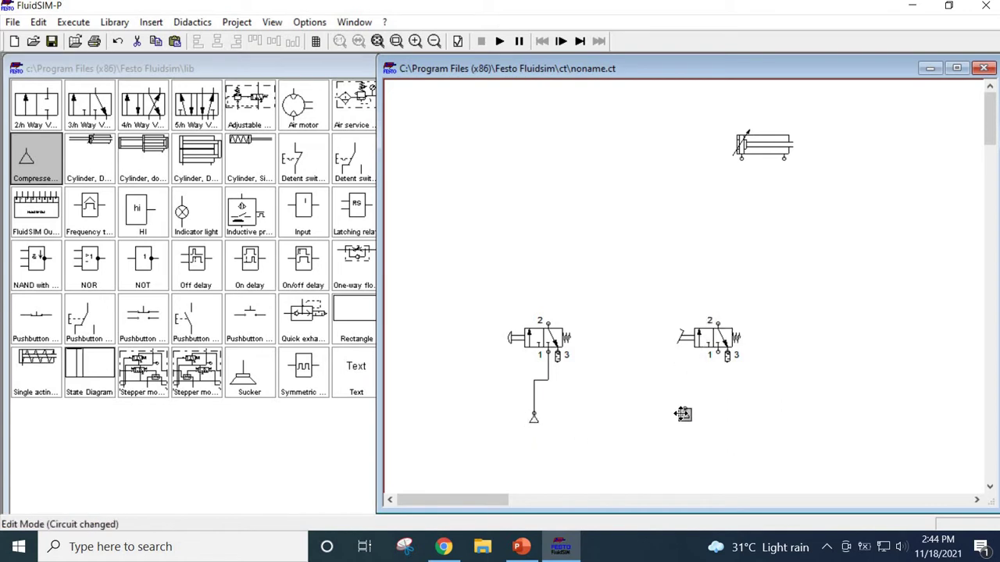
drag(683, 414, 703, 407)
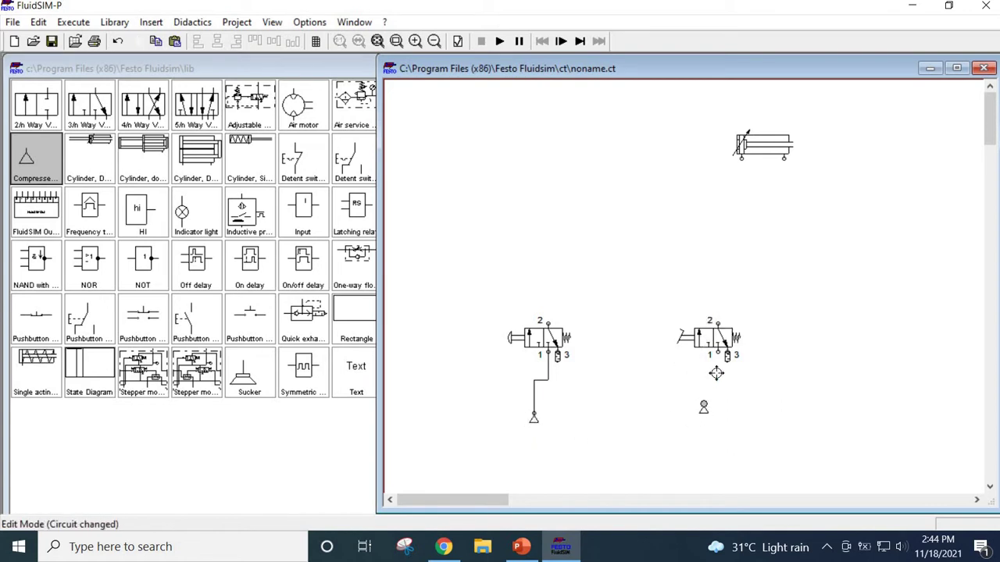
drag(717, 355, 703, 403)
Rearrange and widen the component library and circuit windows
mouse_move(747, 160)
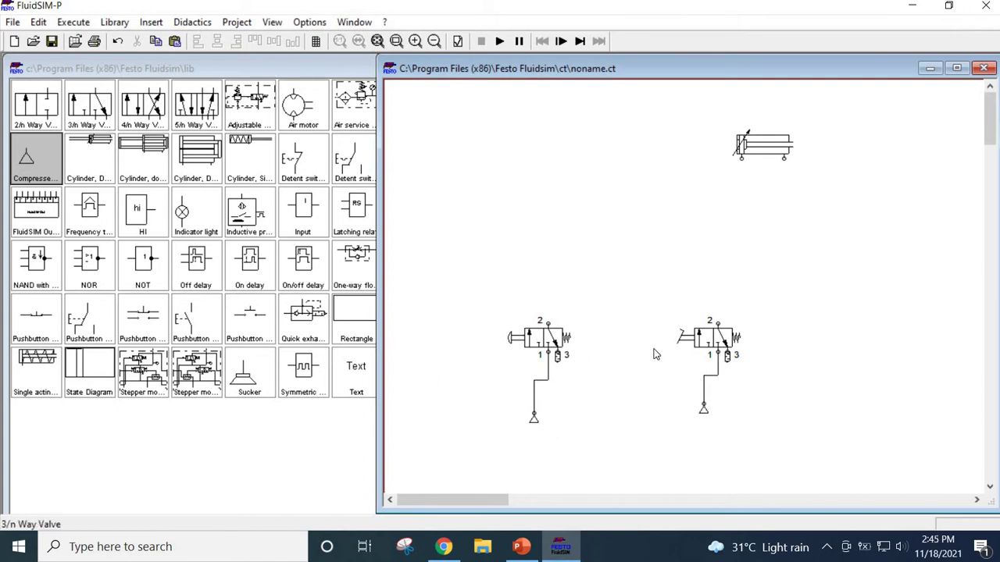
click(283, 72)
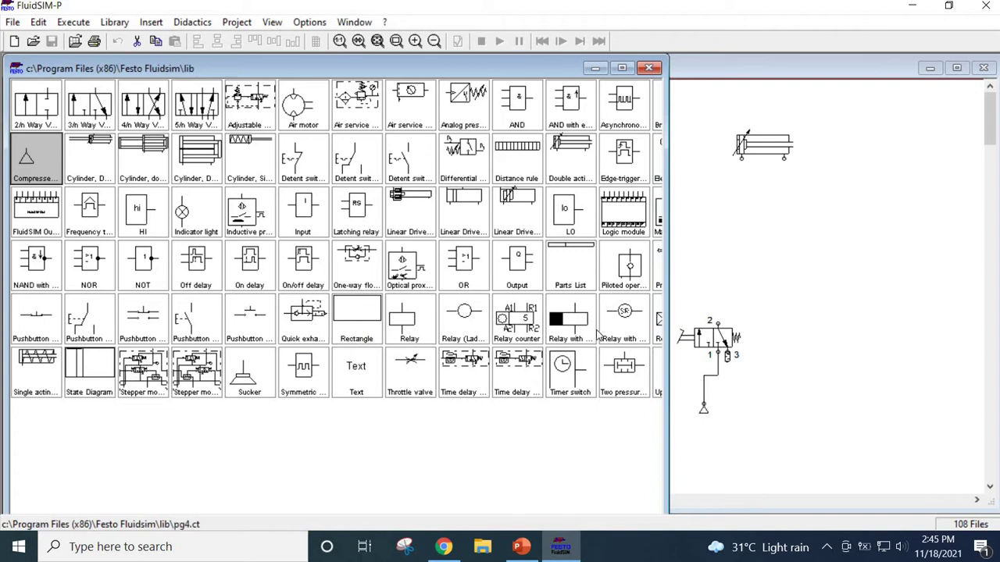
drag(670, 289, 814, 290)
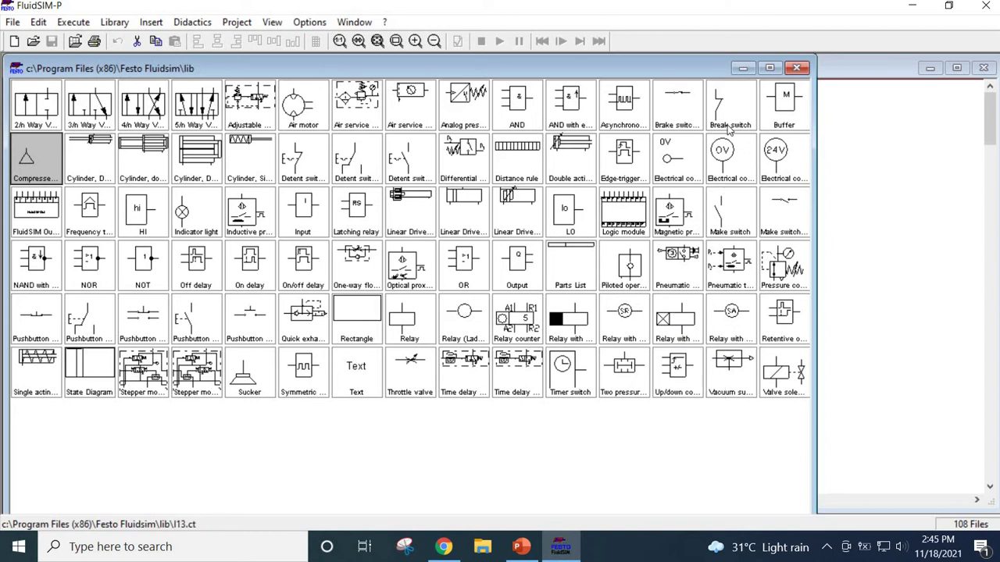
click(769, 68)
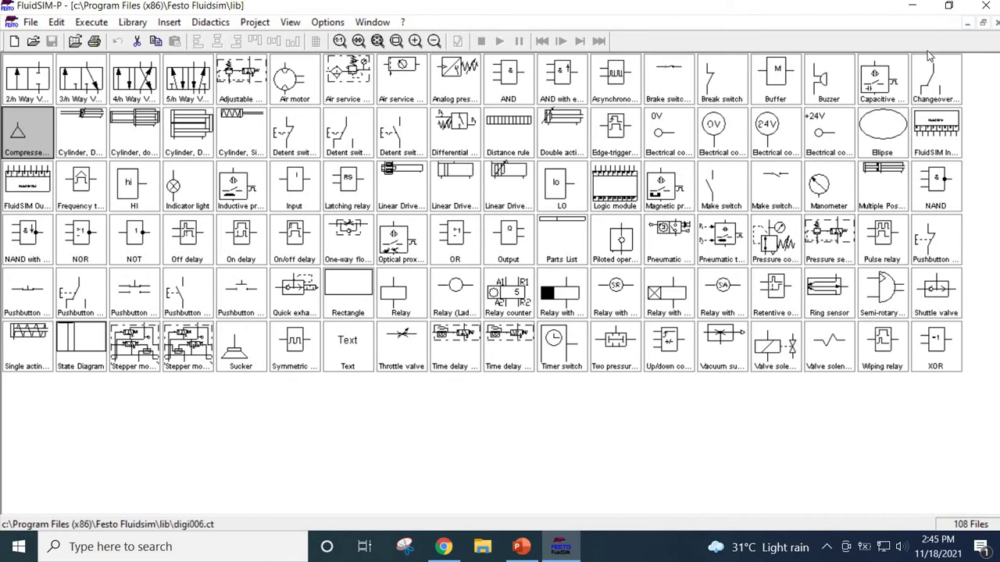
click(984, 23)
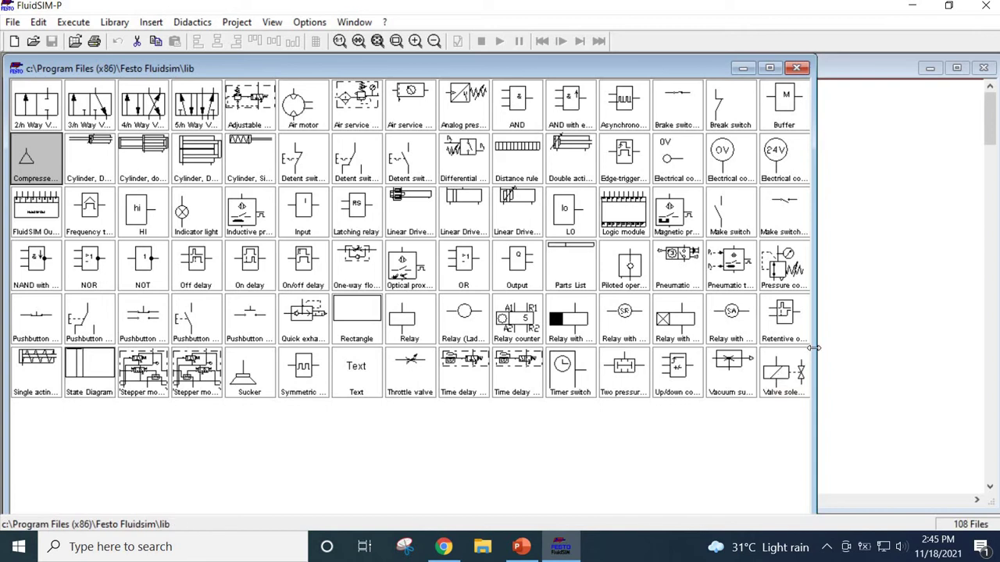
drag(814, 348, 900, 391)
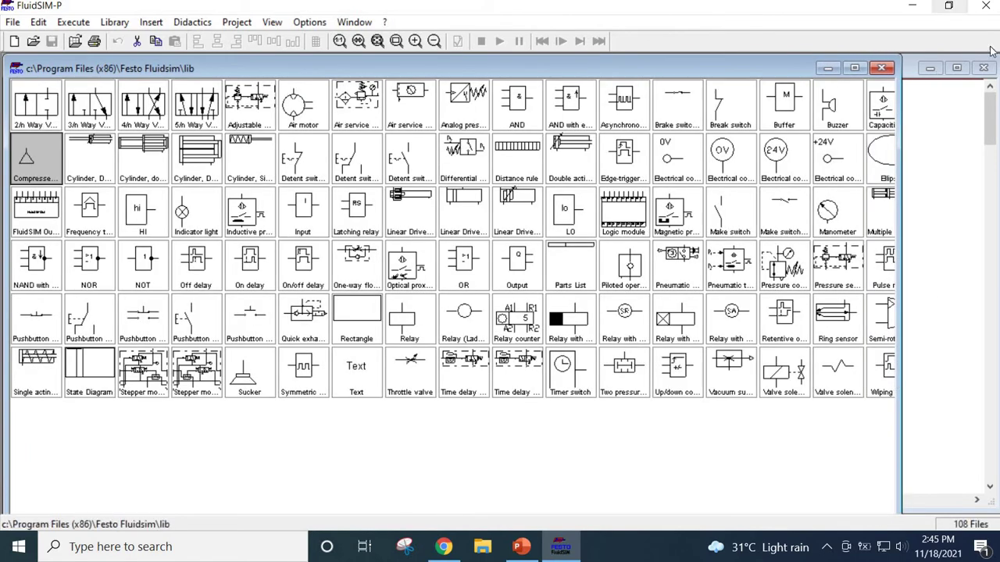
click(956, 68)
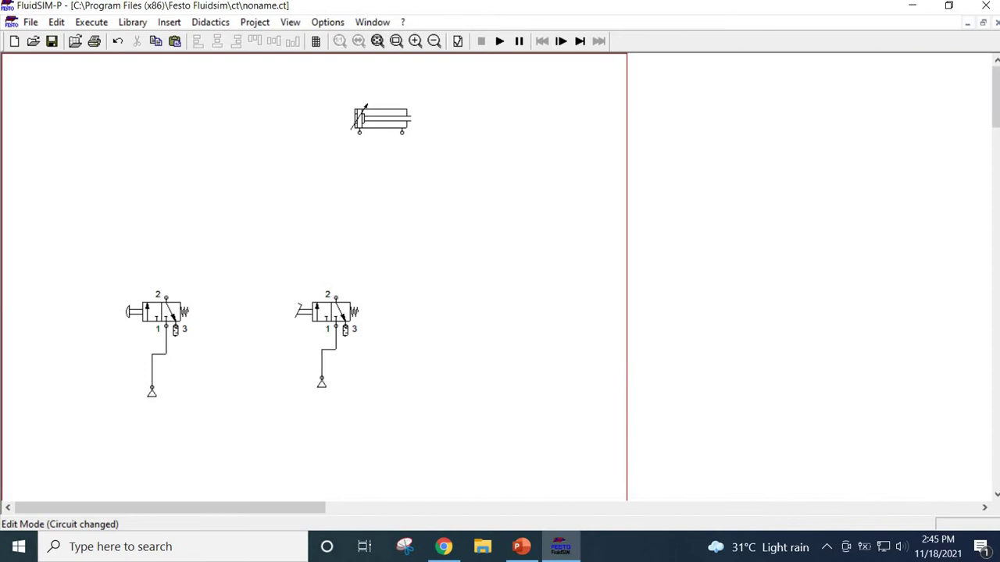
click(984, 24)
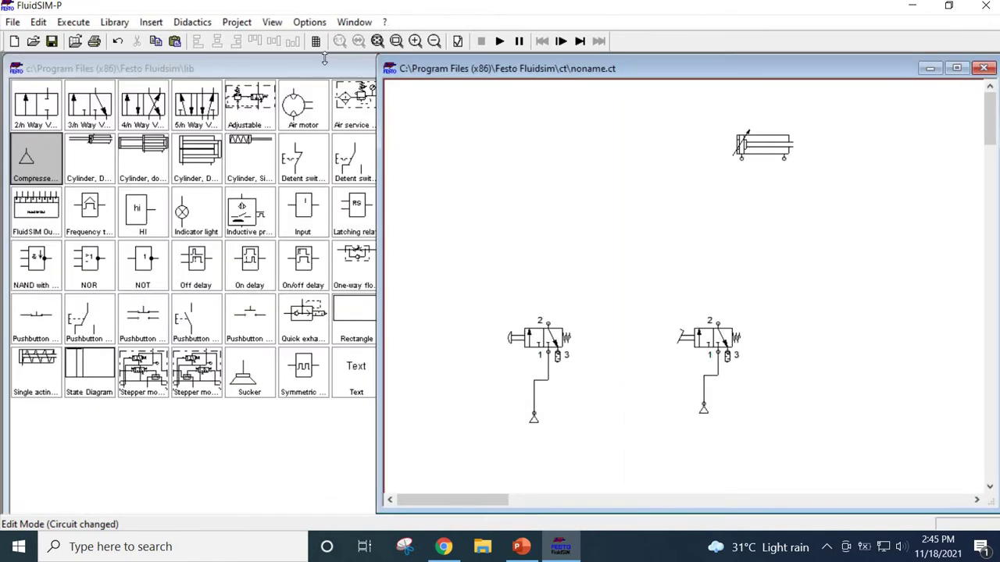
drag(297, 69, 5, 100)
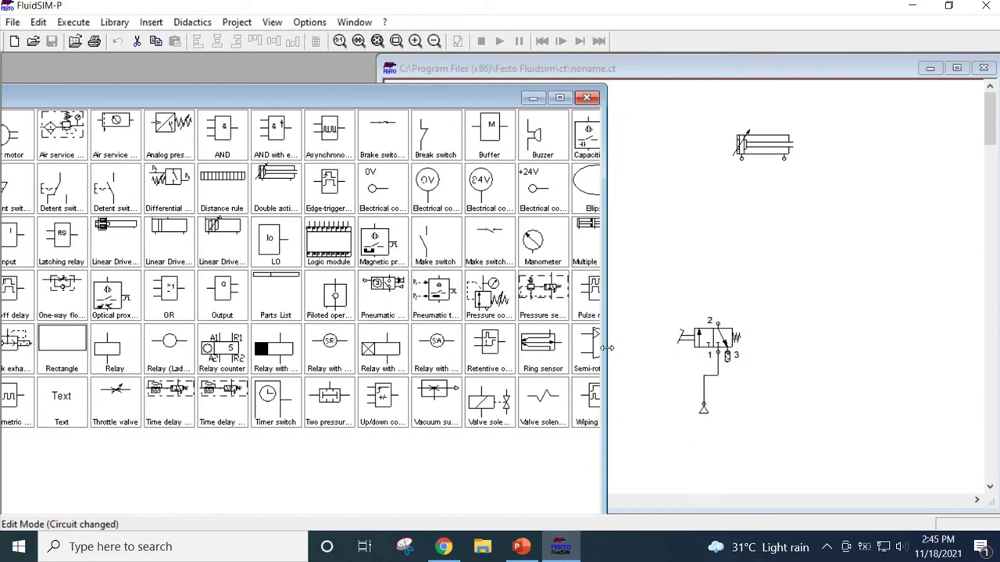
Place a shuttle valve above the valves and pipe each valve's port 2 to it
drag(614, 344, 728, 346)
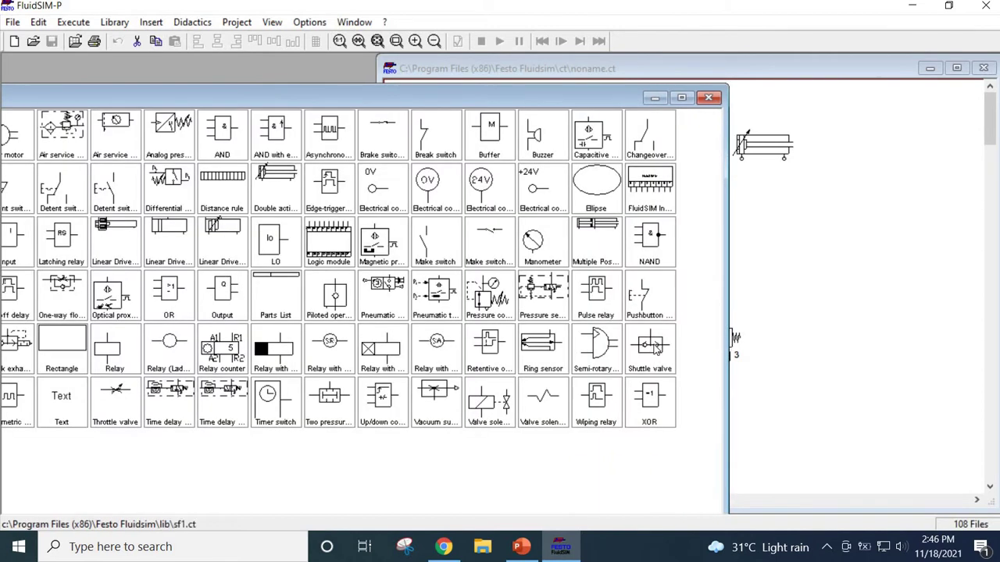
drag(656, 349, 587, 270)
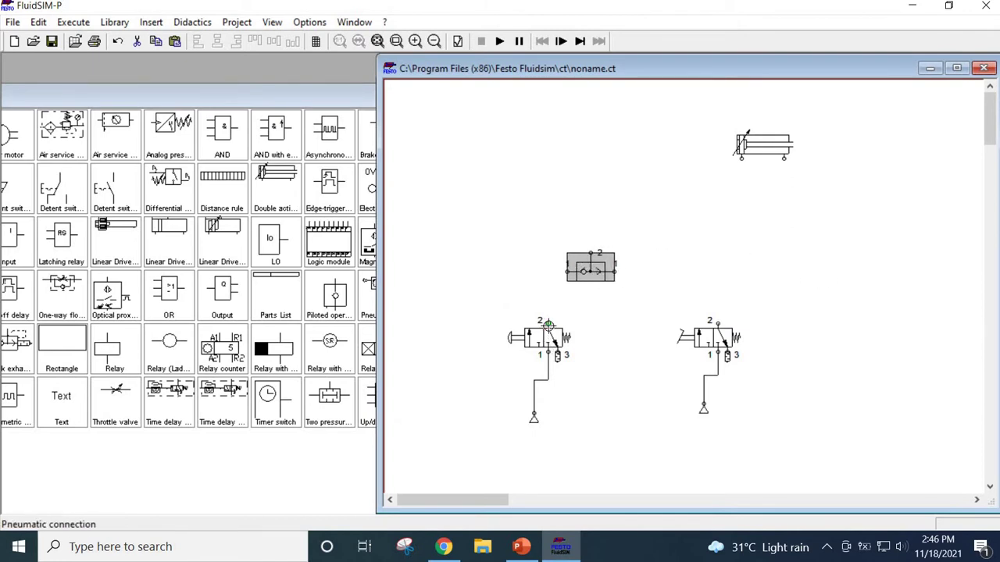
drag(548, 324, 565, 272)
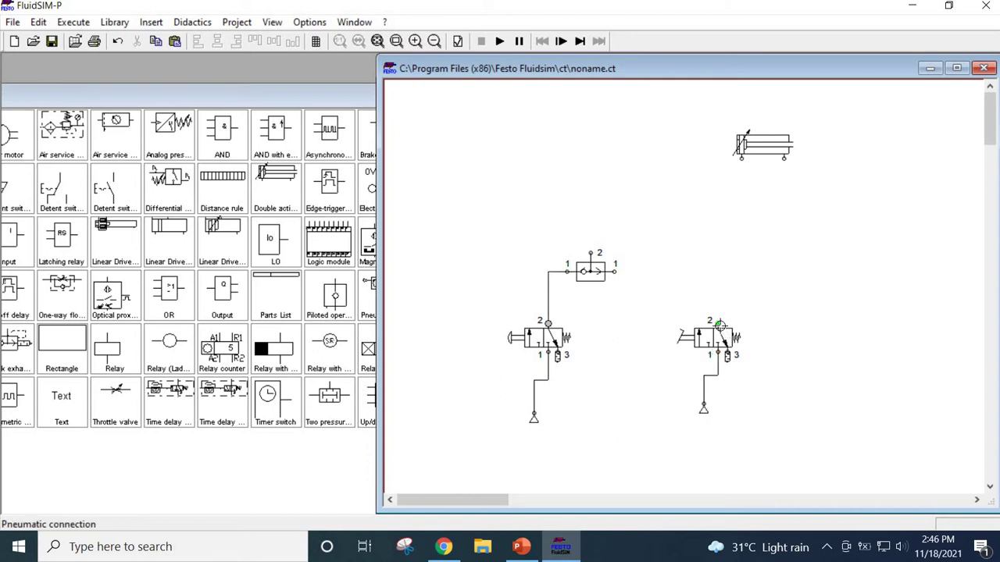
mouse_move(720, 317)
mouse_down()
mouse_move(659, 279)
mouse_move(613, 272)
mouse_up()
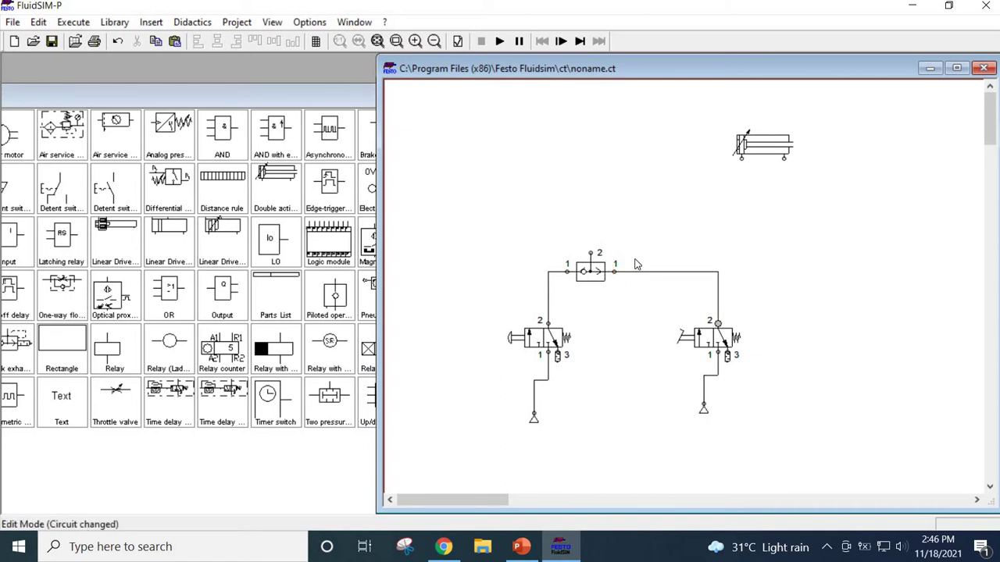
Place a 4/n way valve below the cylinder
click(148, 96)
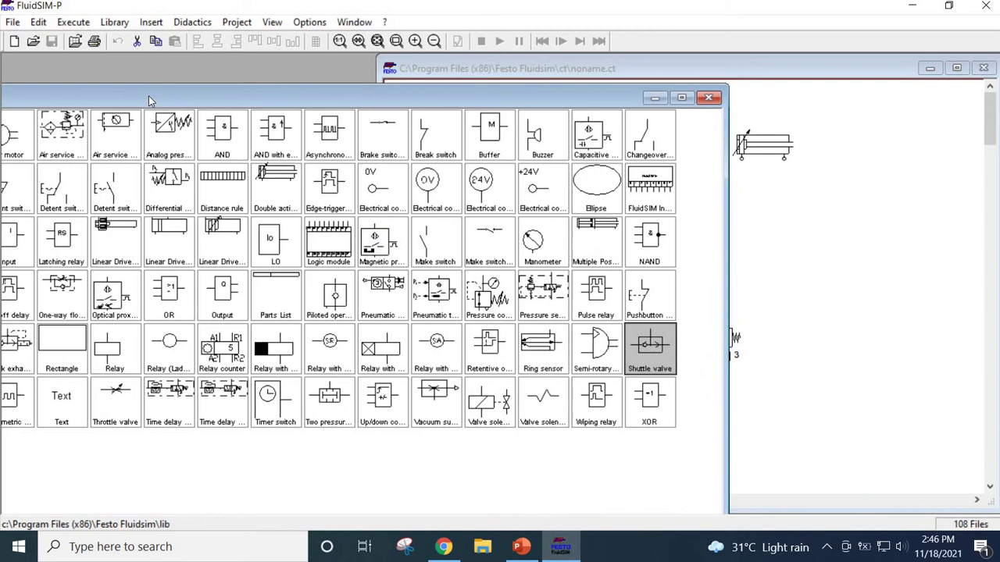
drag(231, 101, 411, 116)
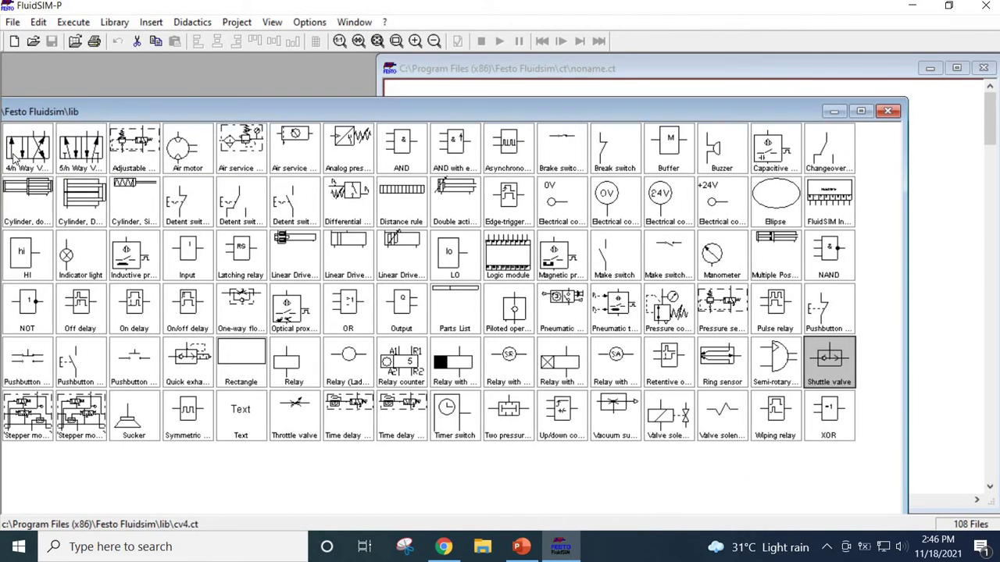
drag(95, 112, 117, 235)
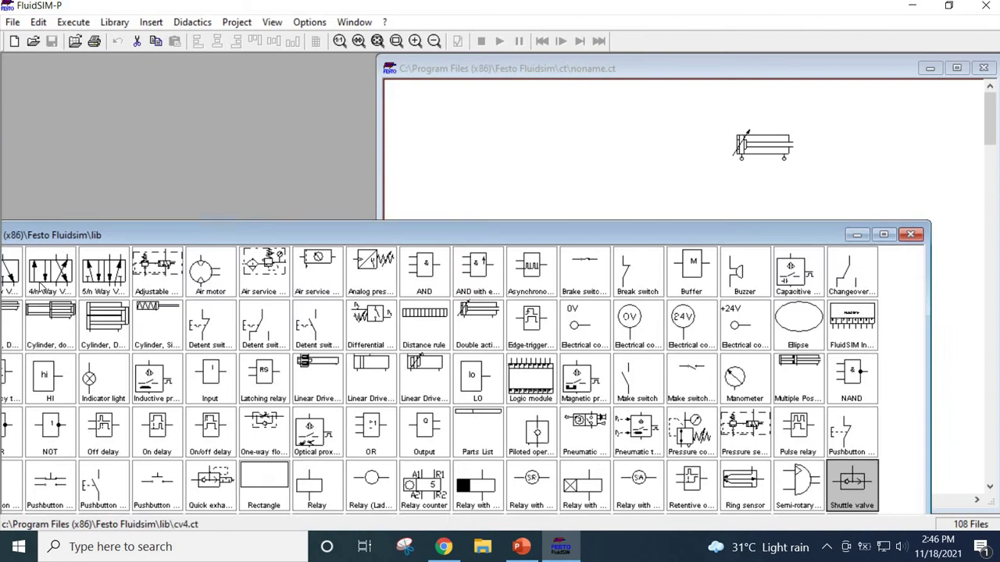
drag(50, 272, 704, 214)
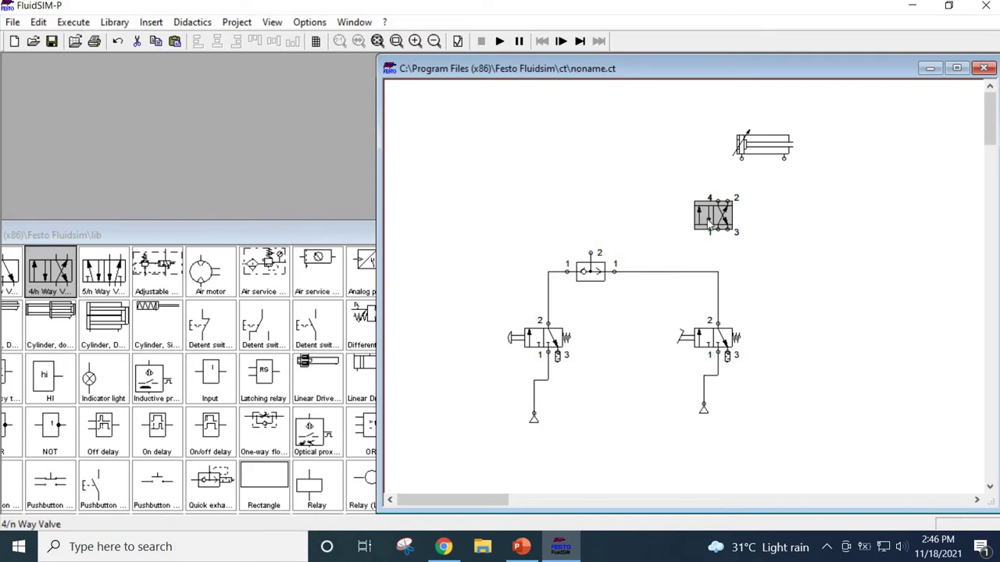
Set pilot actuation on both left and right sides of the 4/n way valve
double_click(707, 218)
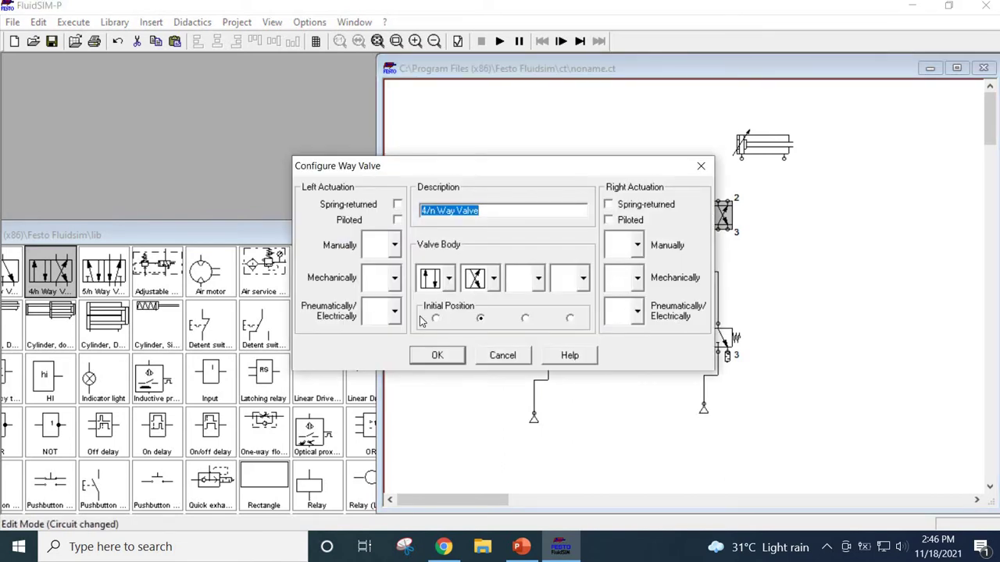
click(394, 279)
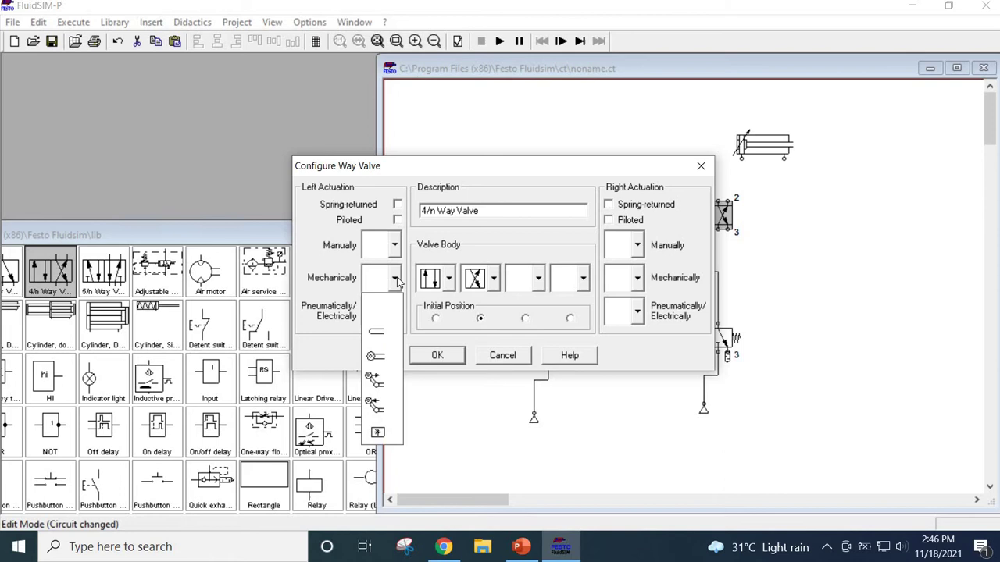
click(396, 279)
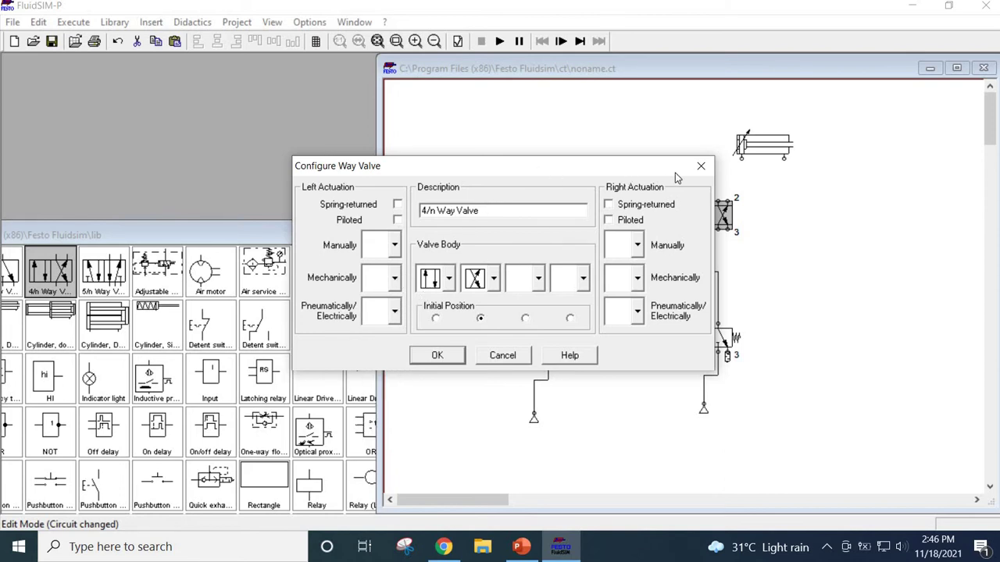
click(700, 166)
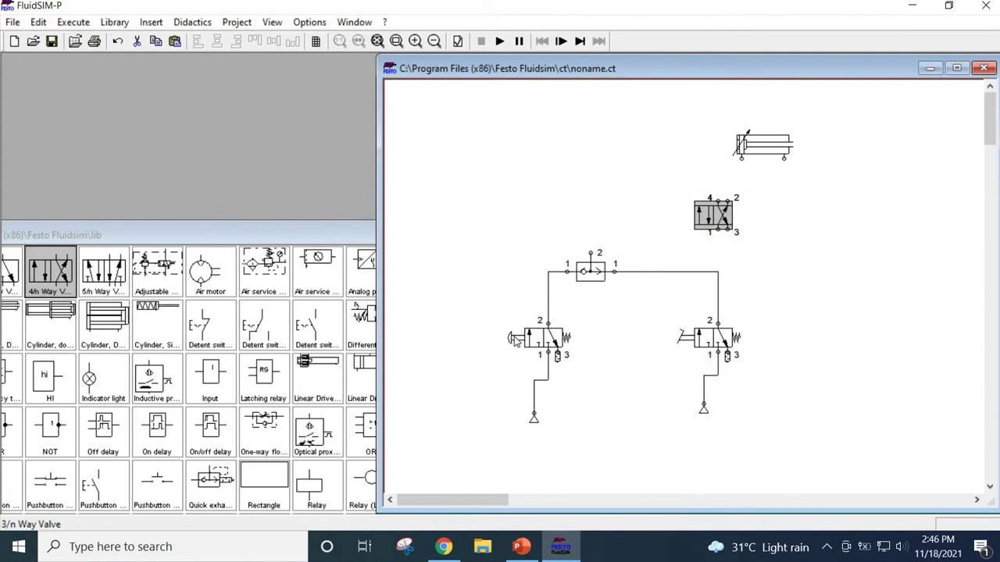
double_click(720, 225)
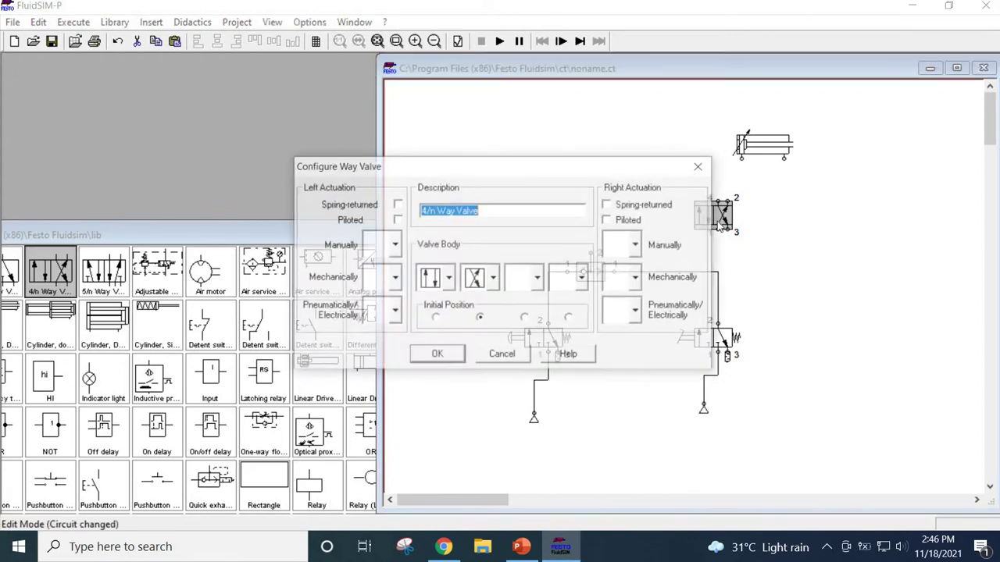
click(394, 311)
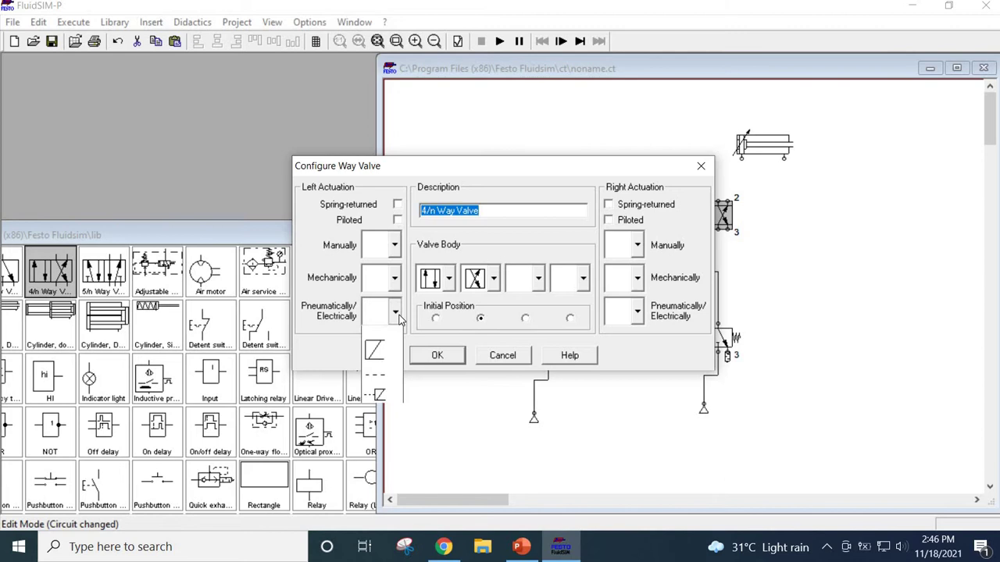
click(386, 417)
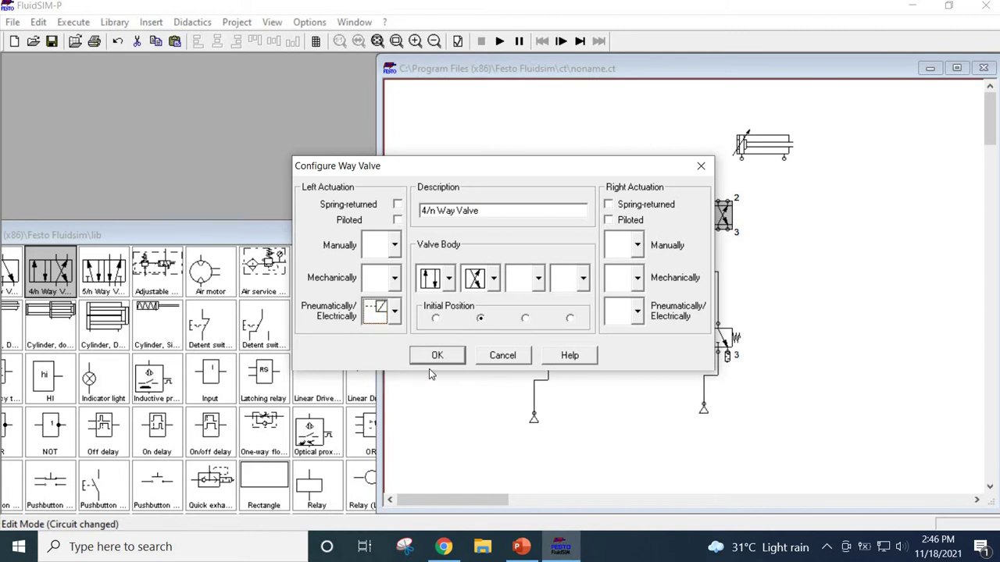
click(638, 312)
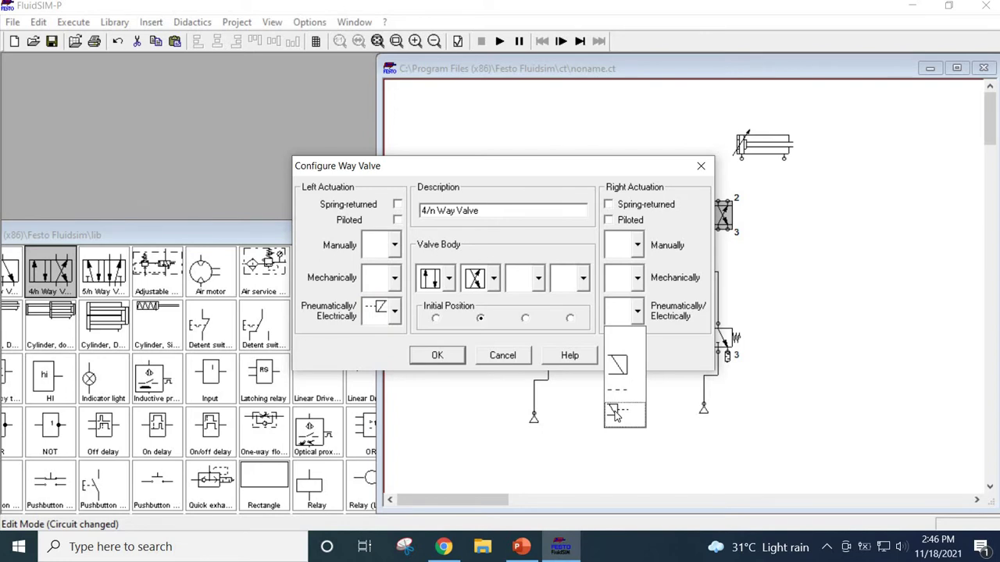
click(616, 414)
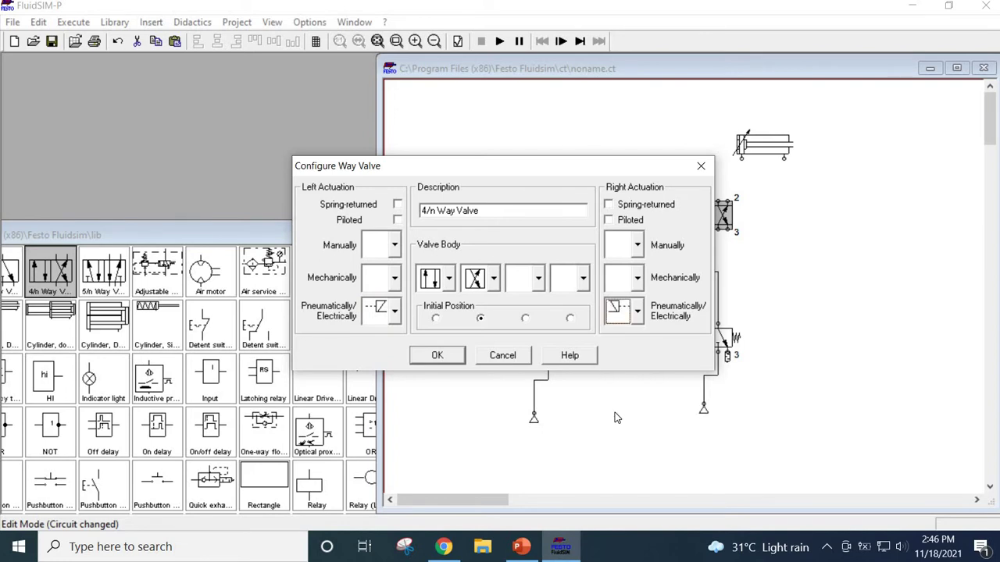
Confirm the pilot settings, then pipe shuttle port 2 to the left pilot and the cylinder to port 4
click(437, 356)
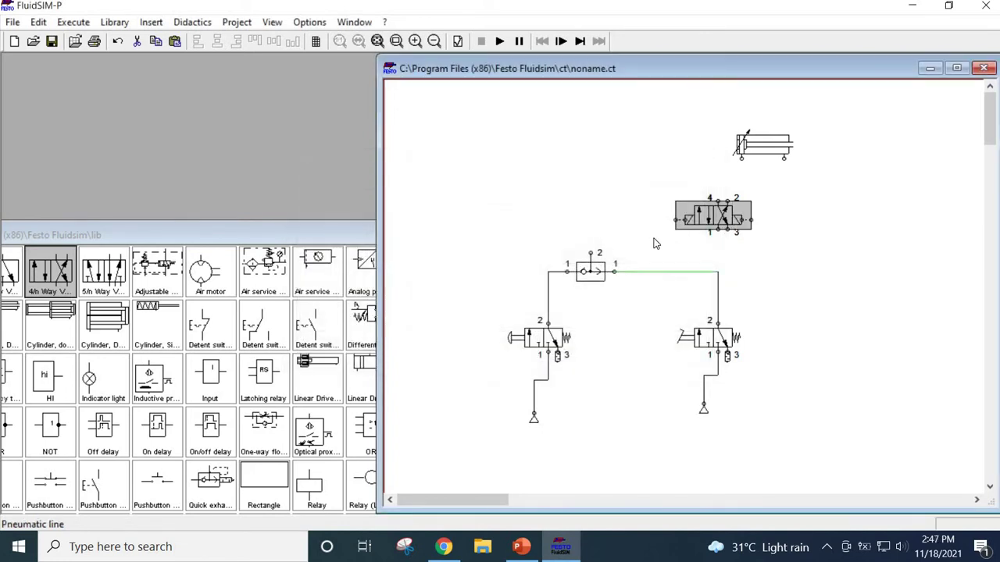
click(591, 240)
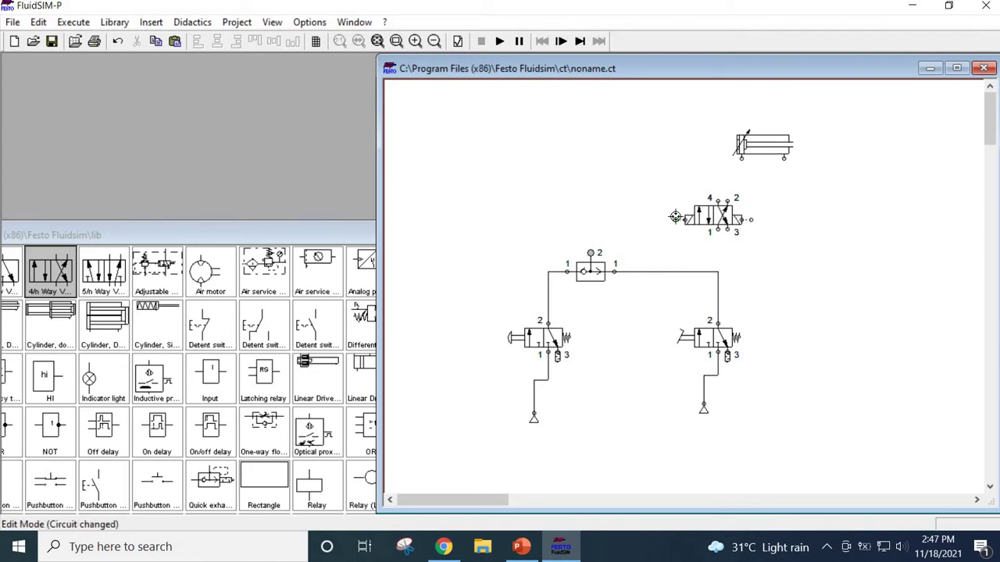
drag(672, 217, 591, 252)
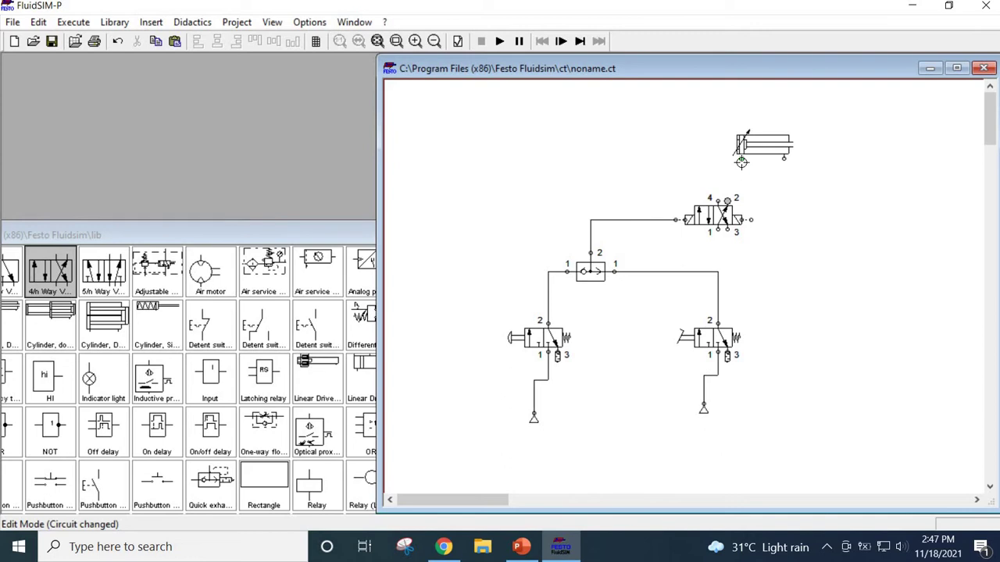
drag(742, 162, 714, 231)
click(827, 267)
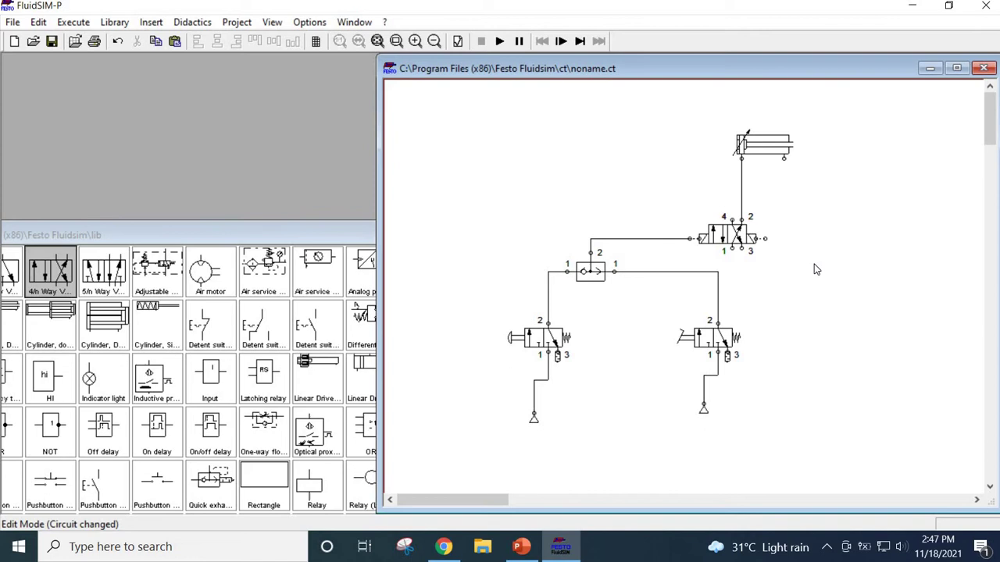
Place a third 3/n way valve to the right of the circuit
drag(136, 228, 242, 195)
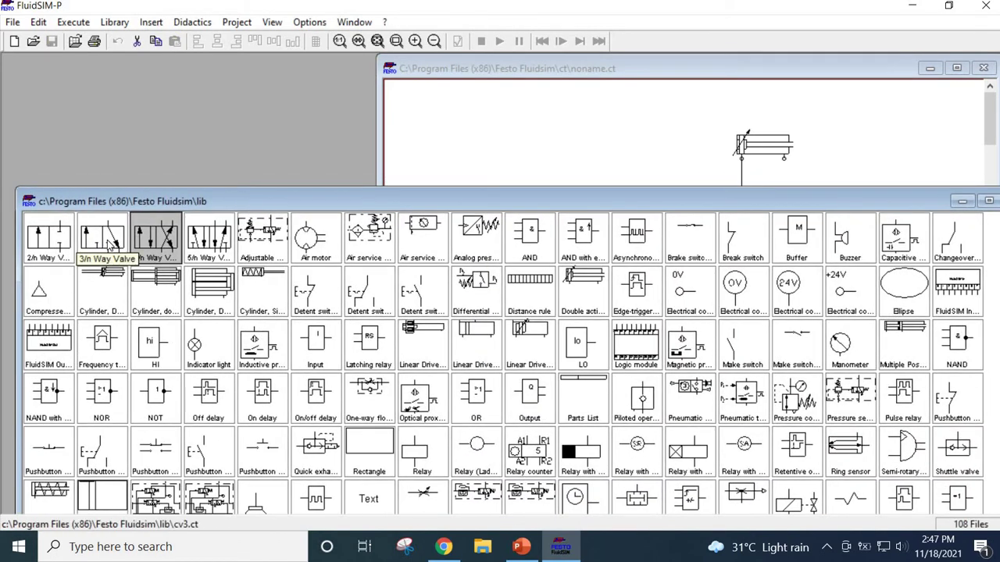
drag(109, 246, 909, 312)
drag(952, 339, 855, 335)
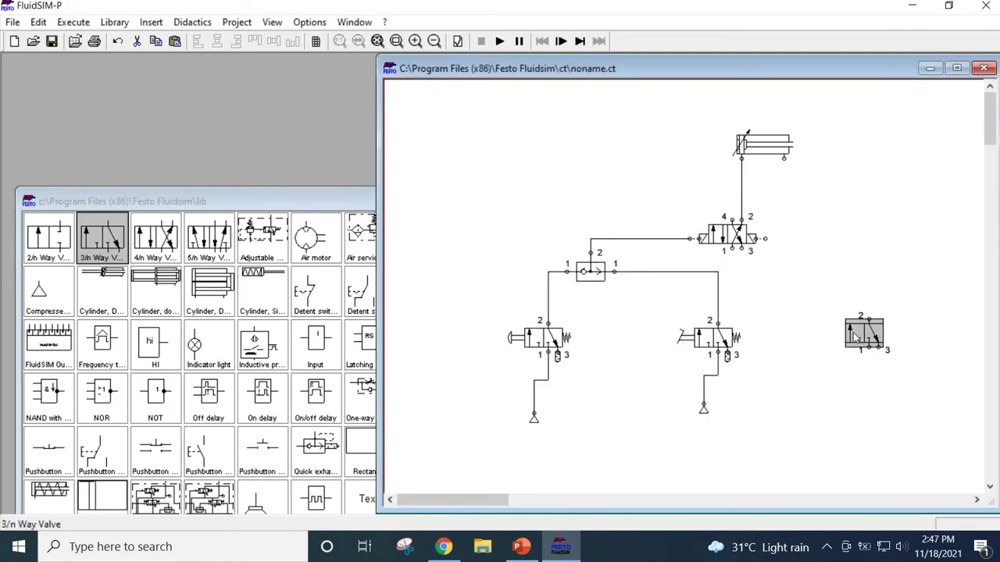
Configure the new valve with roller lever actuation and right spring return
double_click(855, 336)
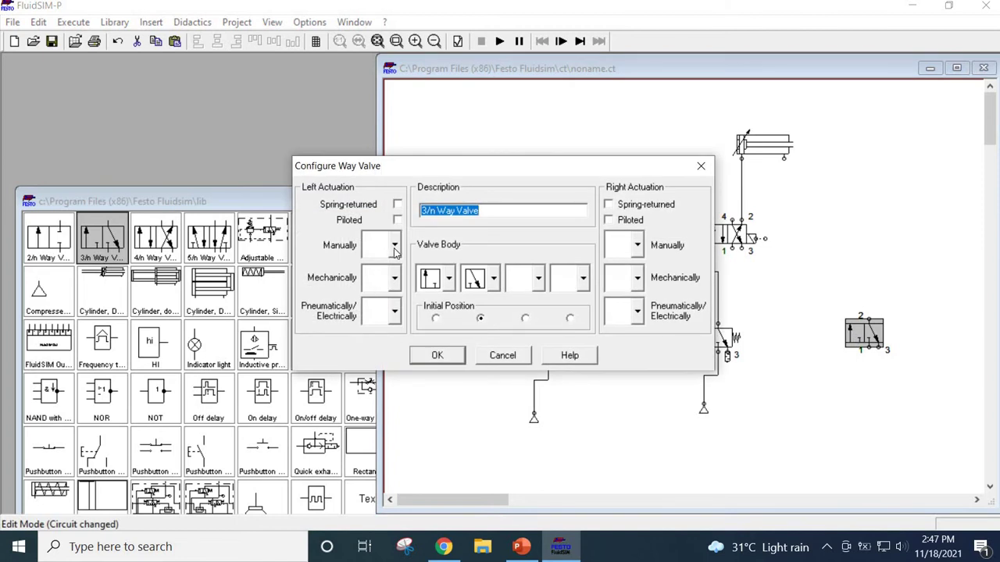
click(395, 246)
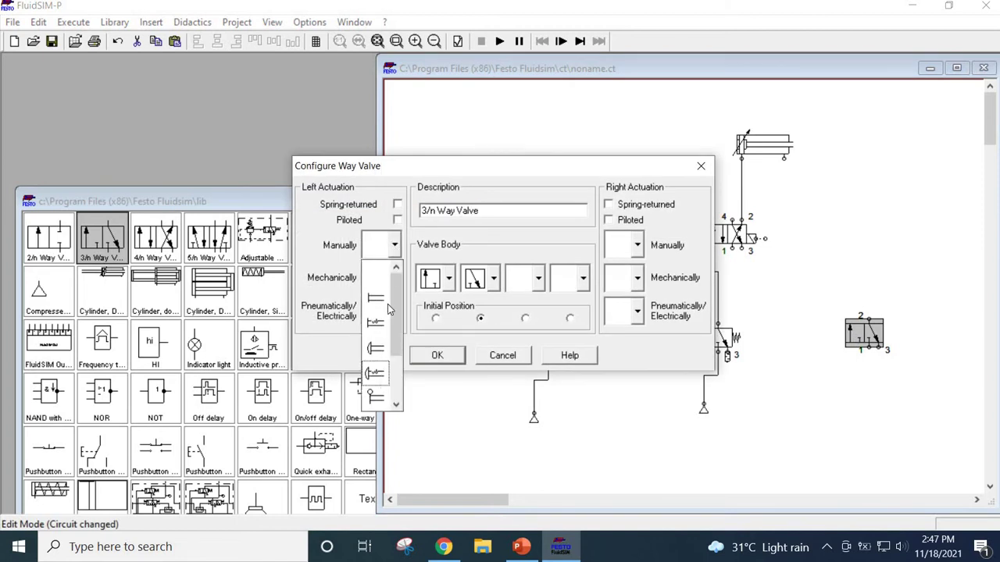
click(384, 256)
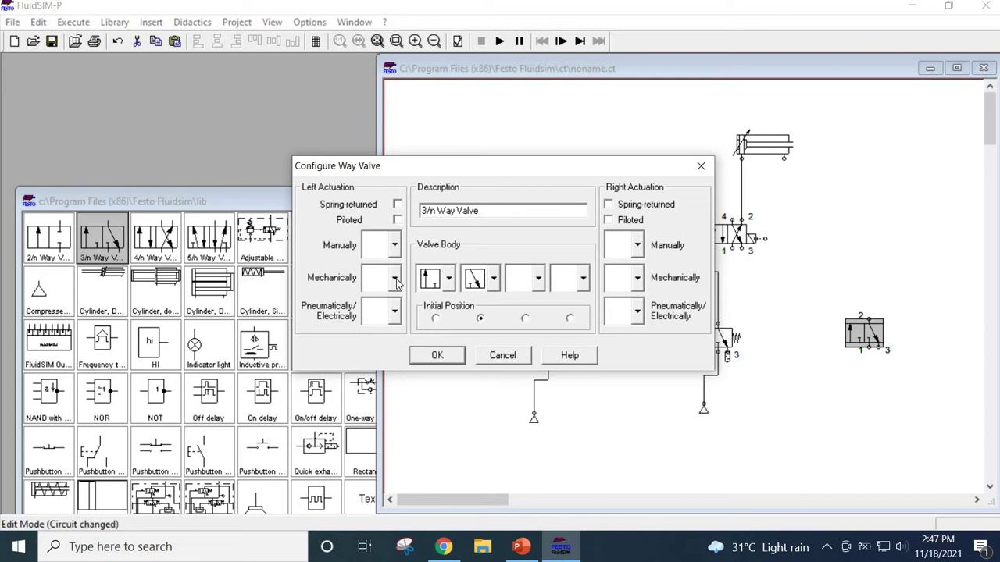
click(396, 279)
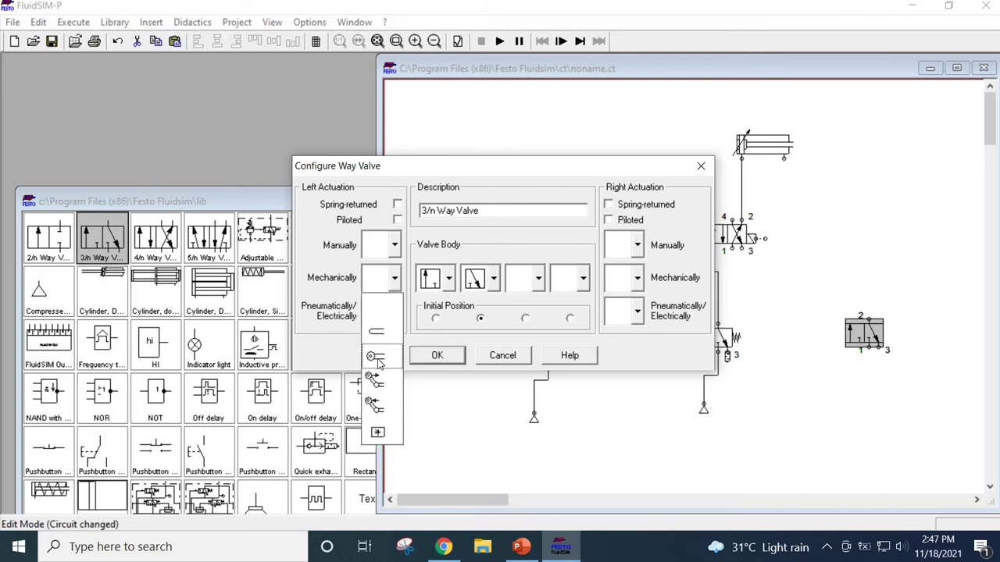
click(376, 358)
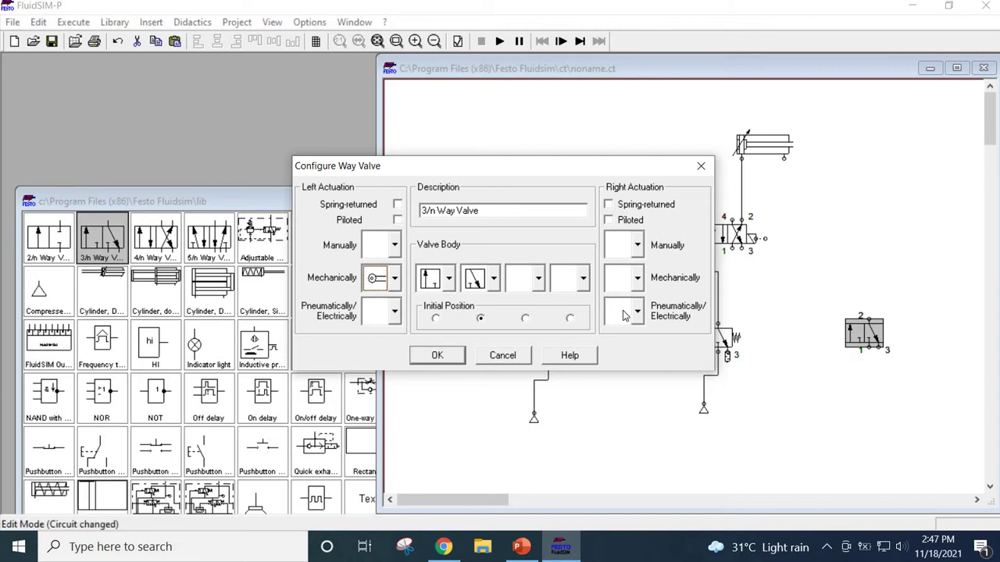
click(609, 205)
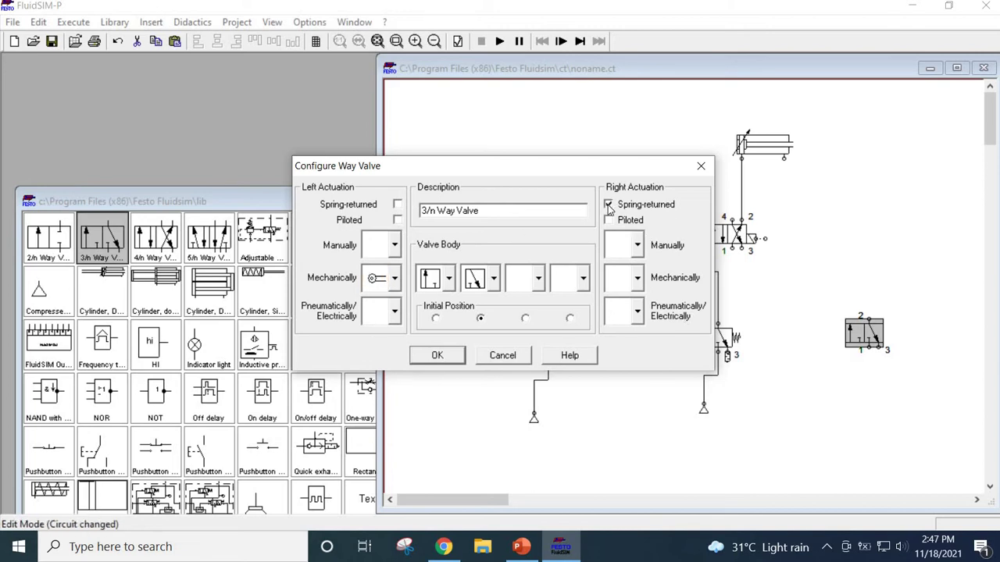
click(438, 357)
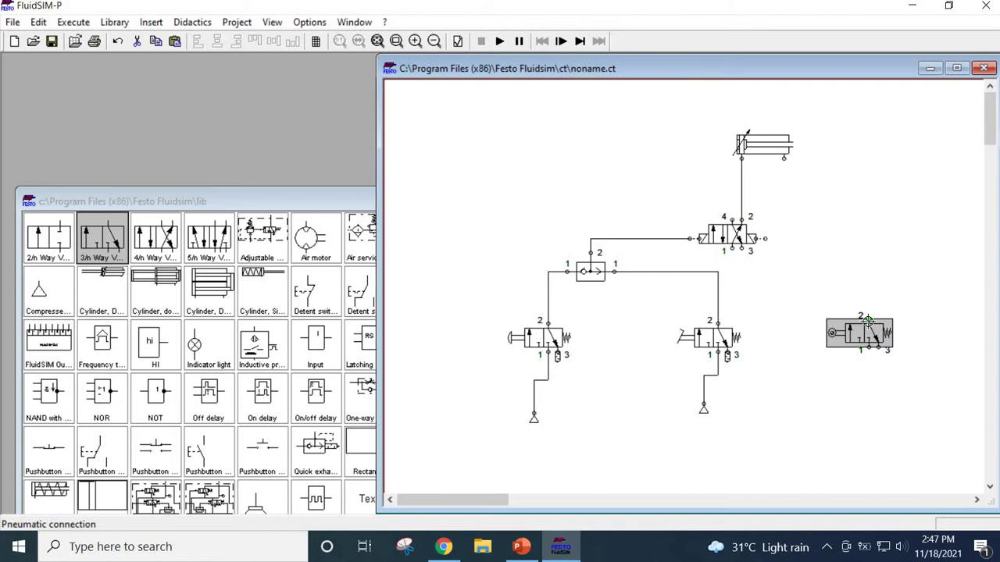
Pipe roller valve port 2 to the right pilot, fix the cylinder lines, nudge the valve right
drag(869, 320, 759, 238)
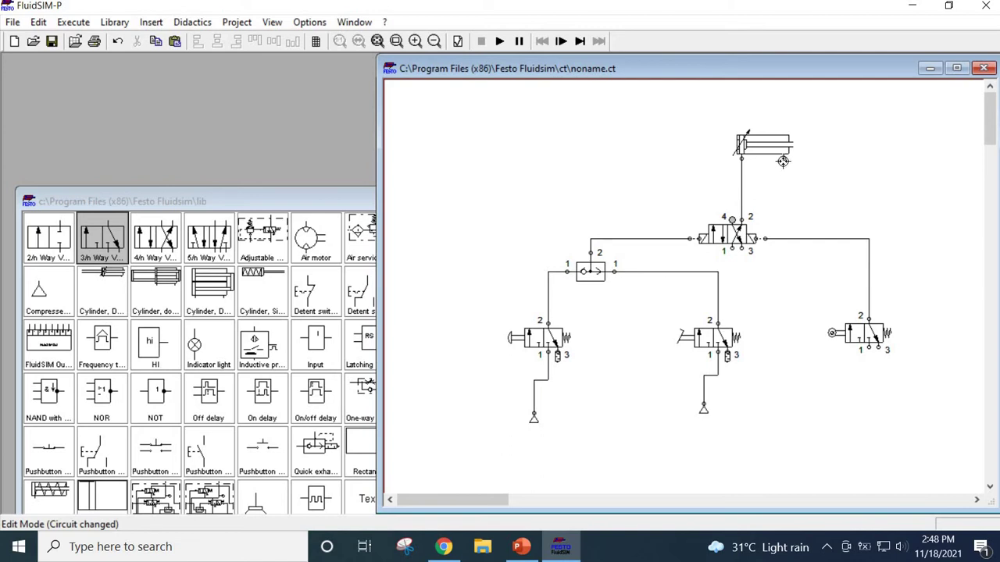
drag(784, 159, 732, 220)
key(ctrl+z)
click(741, 174)
key(Delete)
drag(735, 226, 765, 219)
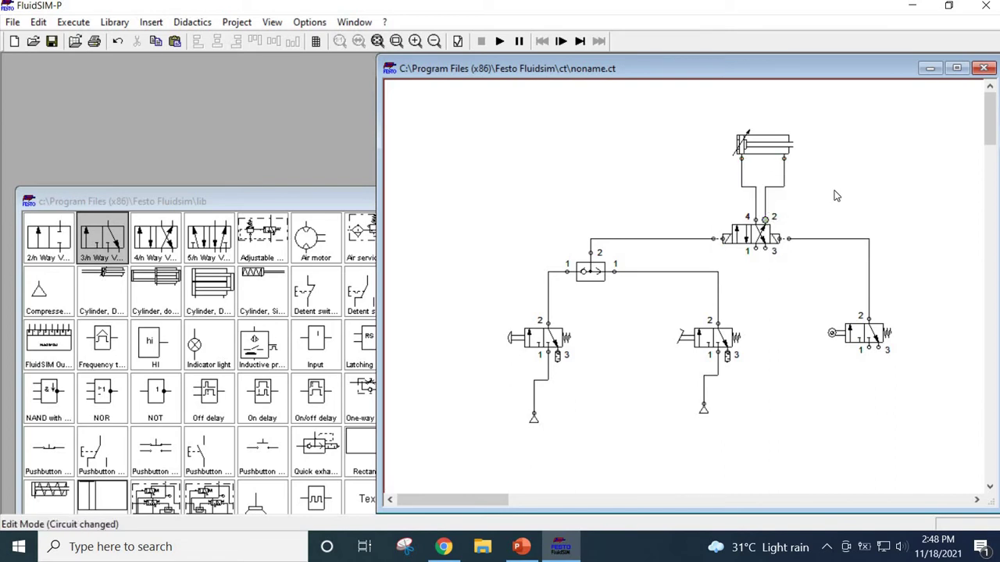
Add ruler labels 1A1 and 1A2 to the double-acting cylinder's stroke positions
double_click(777, 145)
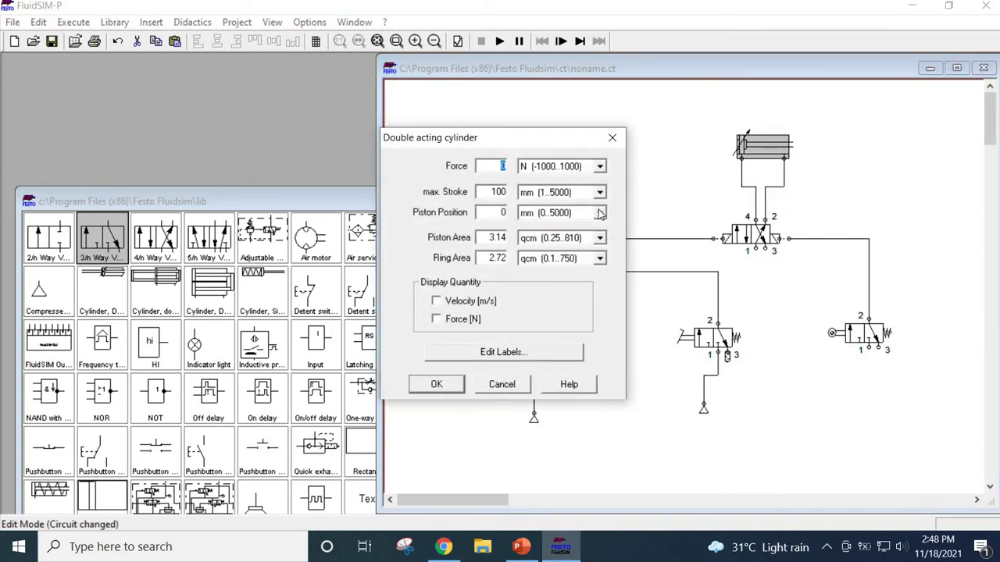
click(509, 353)
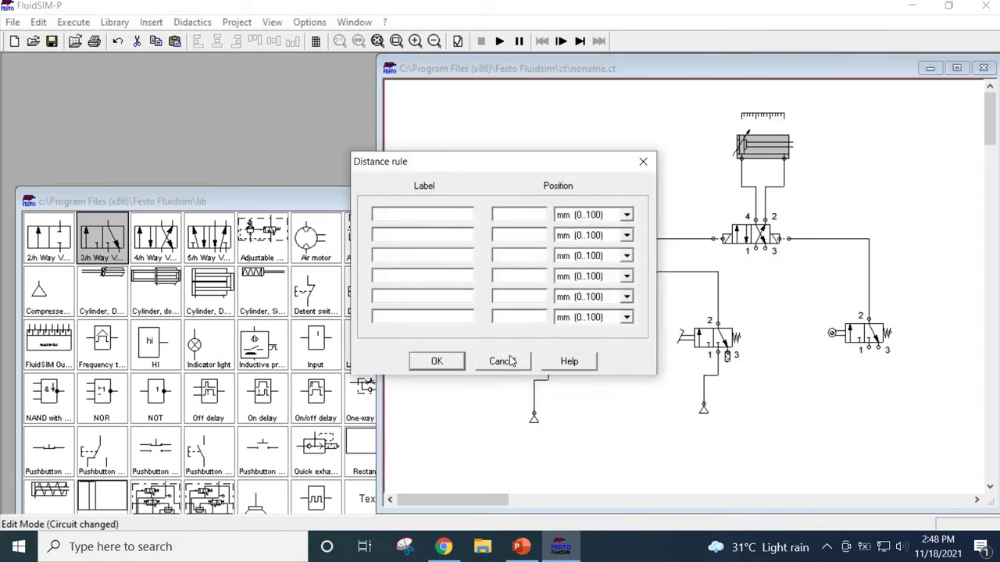
click(426, 216)
text(1A)
text(1)
text(0)
text(1a)
key(BackSpace)
text(A2100)
click(446, 364)
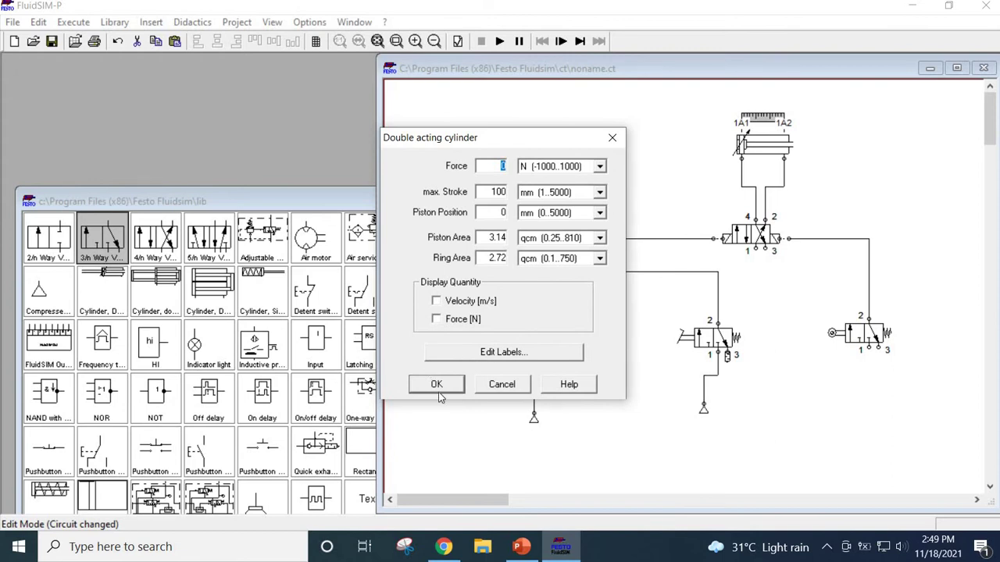
click(449, 388)
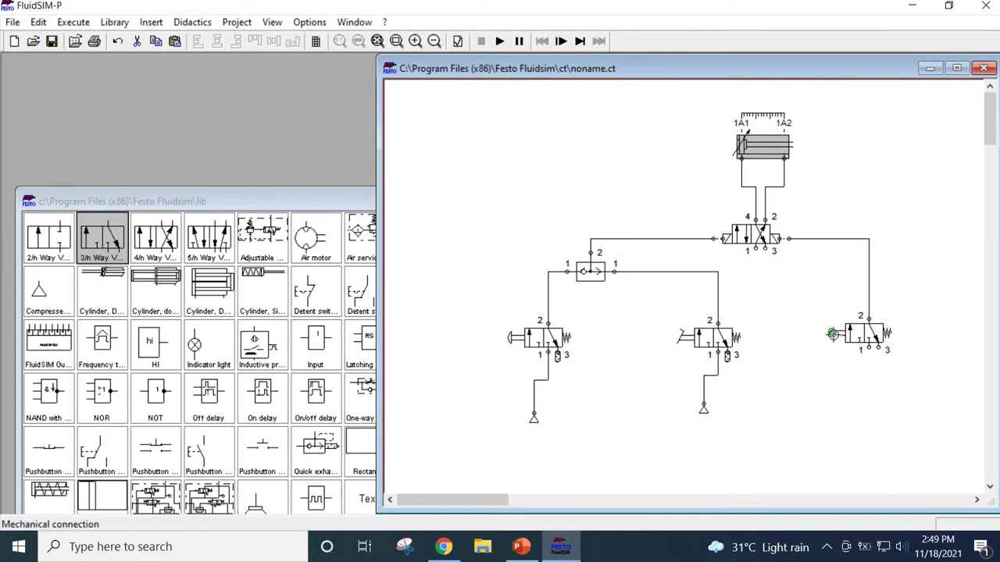
Link the right valve's roller actuator to cylinder label 1A2
click(833, 334)
double_click(833, 334)
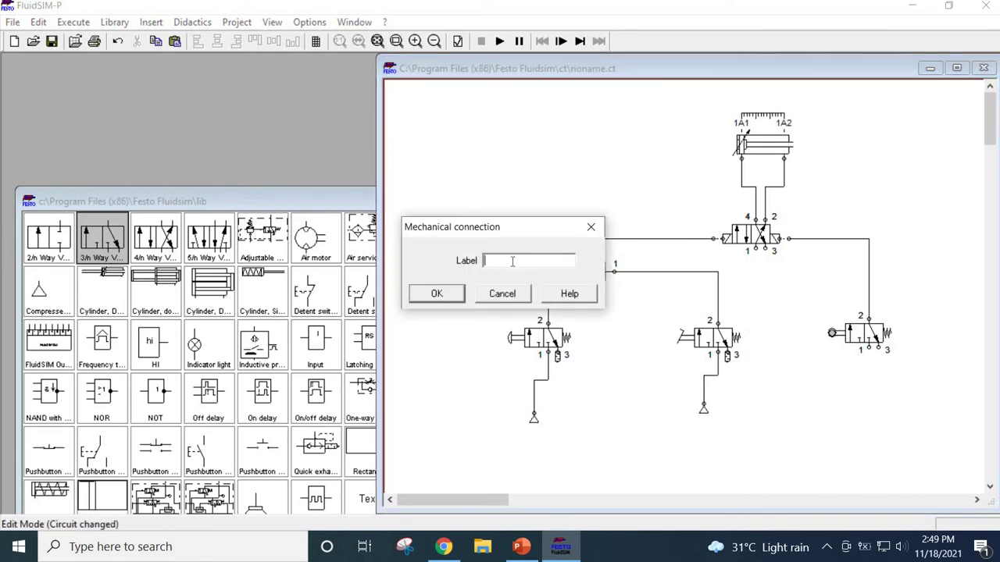
click(591, 227)
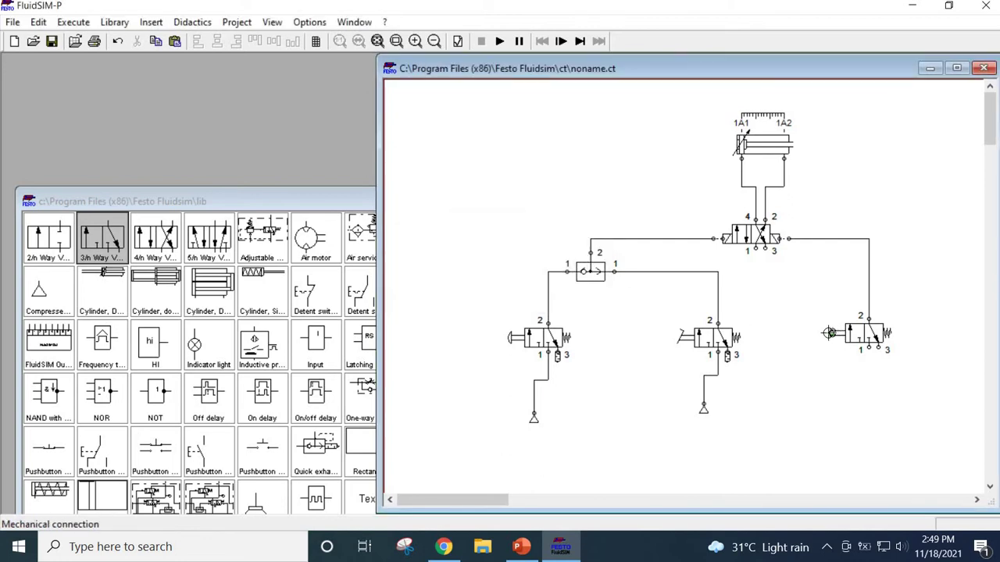
double_click(828, 334)
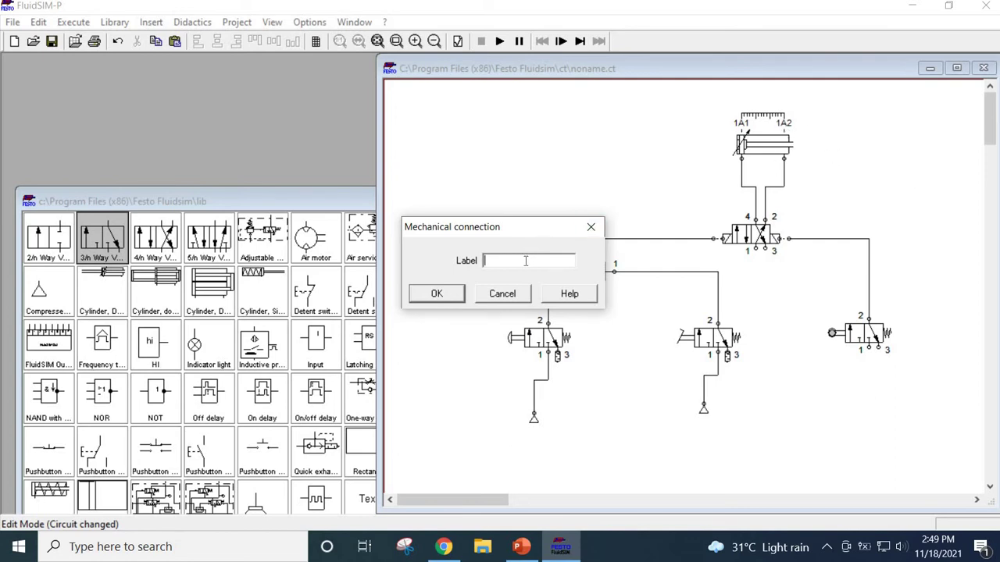
text(1A2)
click(436, 293)
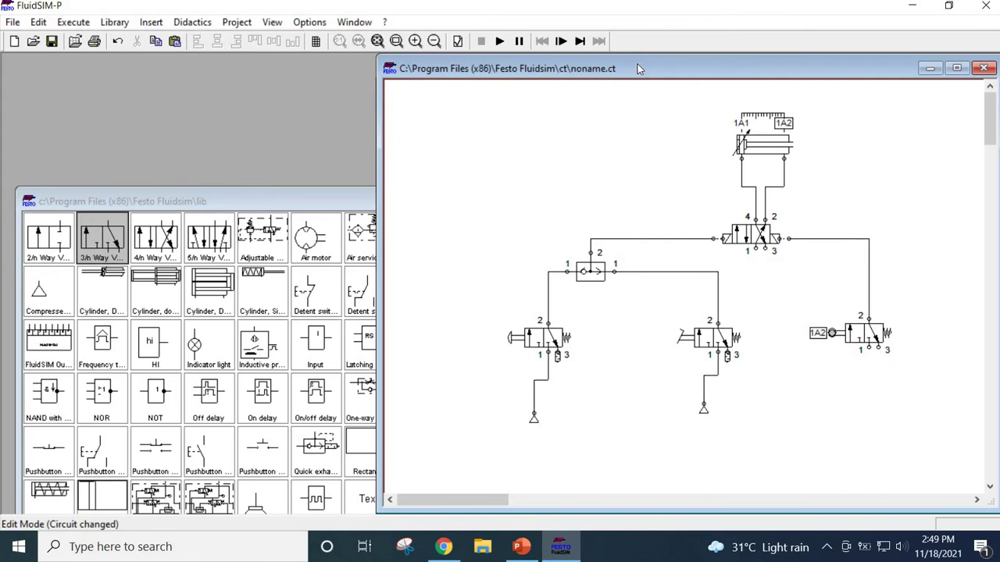
drag(637, 69, 506, 88)
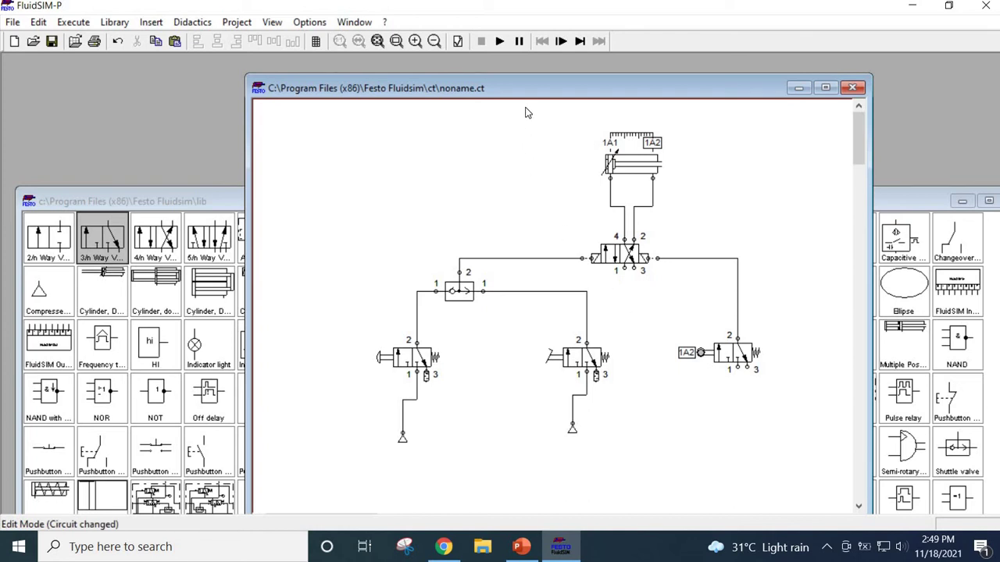
Start the simulation, then dismiss the open-connections warning listing unconnected ports
click(499, 41)
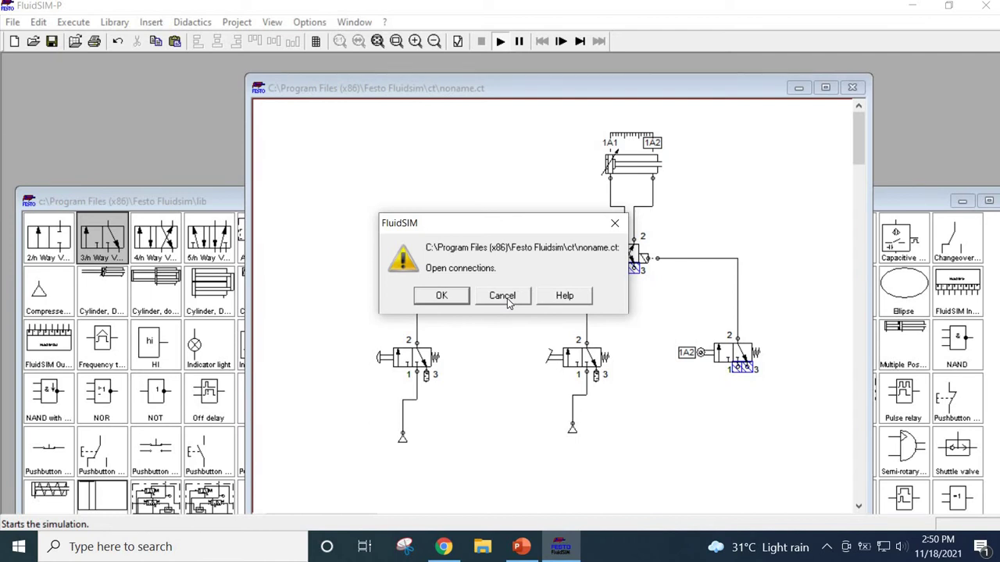
click(502, 296)
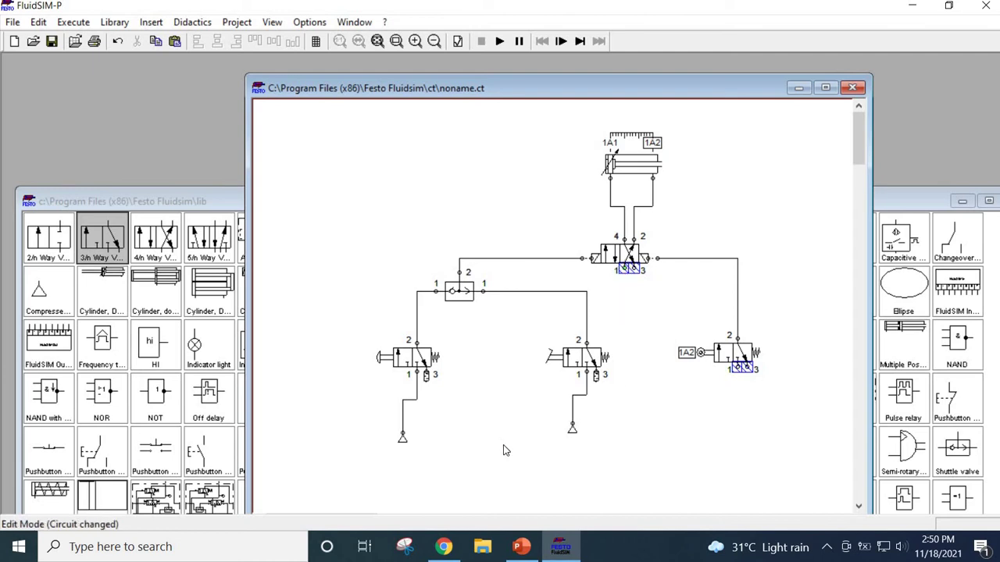
Add another air supply and connect it to the right valve's port 1
click(403, 439)
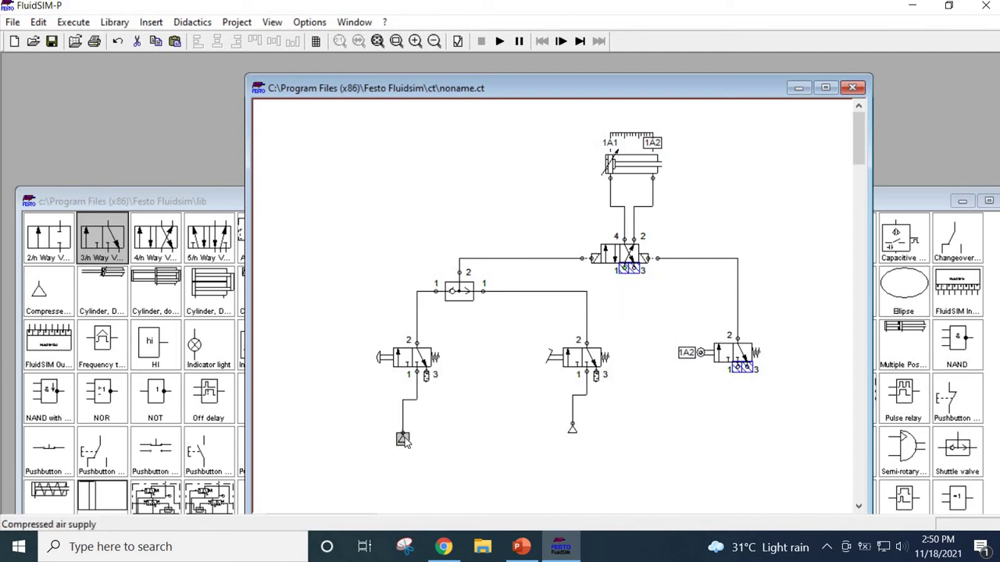
click(559, 457)
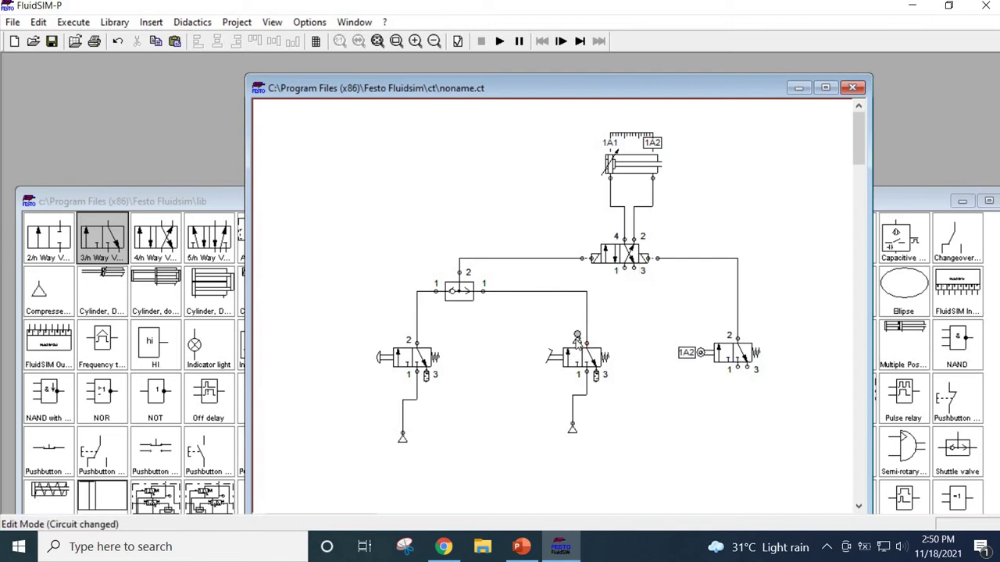
click(579, 339)
drag(579, 341, 621, 269)
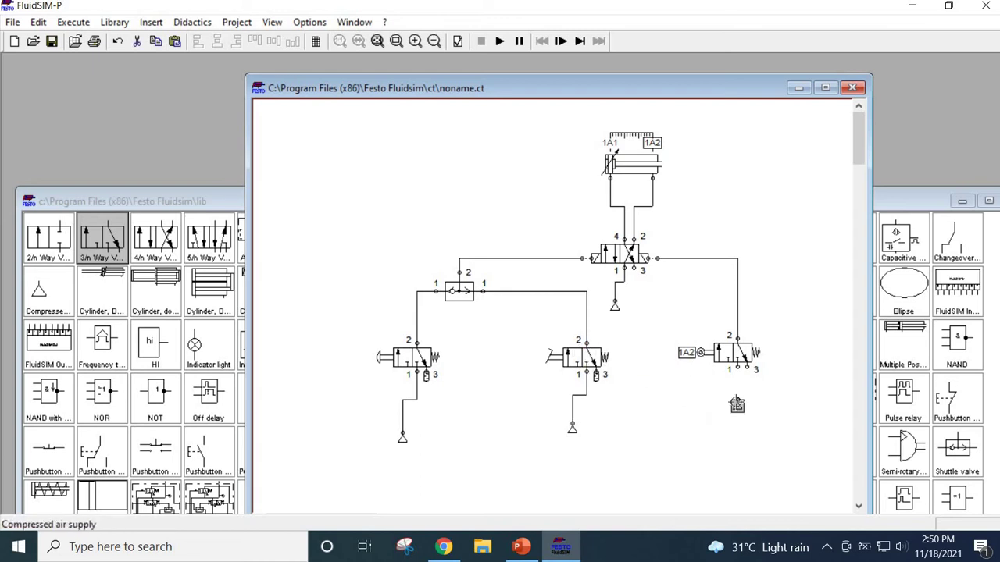
drag(737, 399, 739, 367)
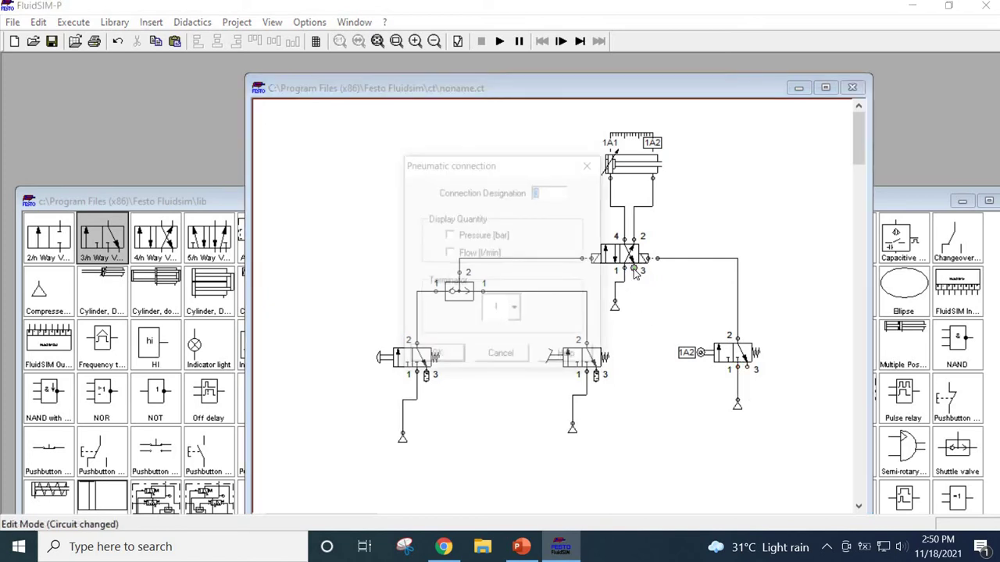
Put silencers on port 3 of the main valve and the right roller valve
click(518, 313)
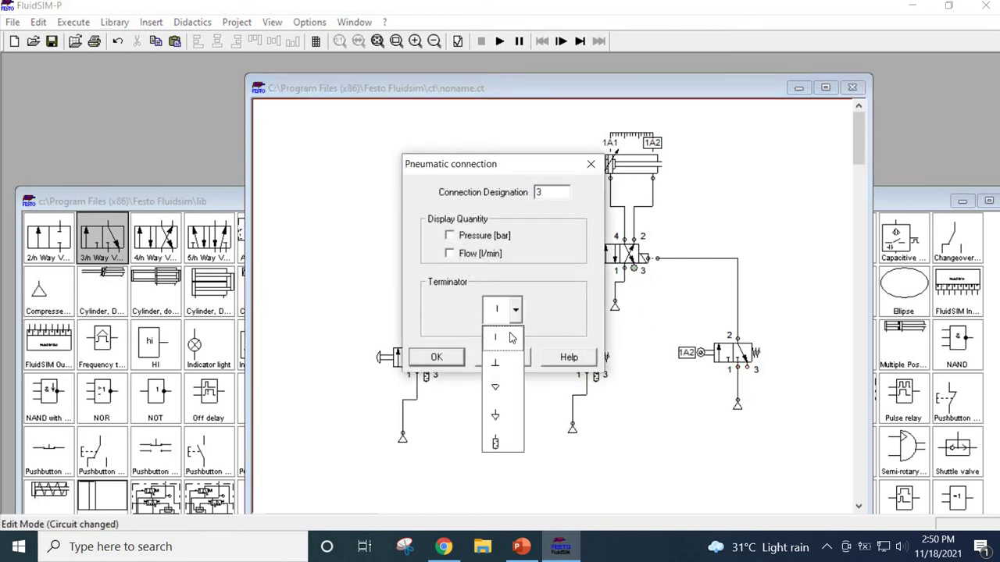
click(506, 419)
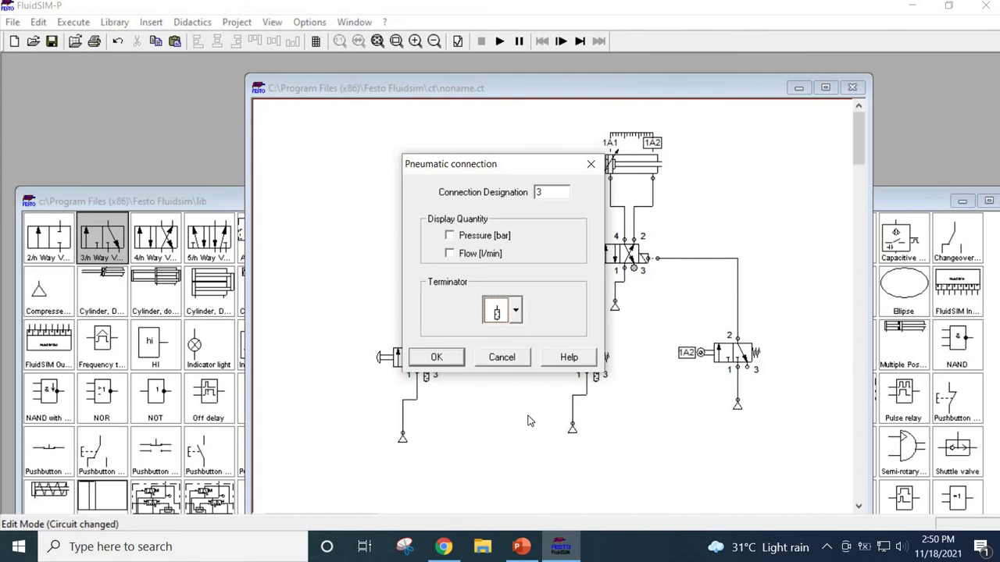
click(456, 362)
double_click(740, 364)
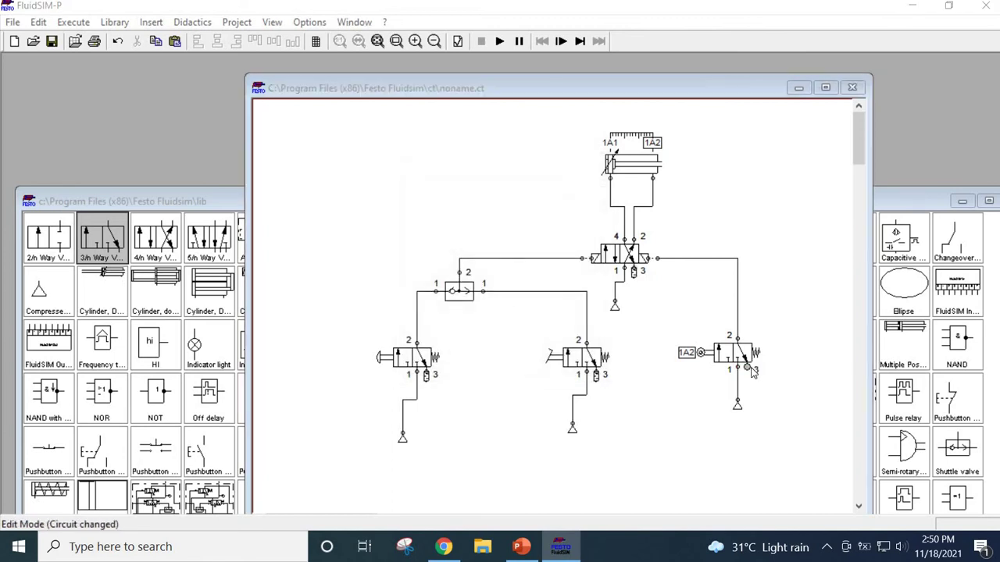
click(515, 310)
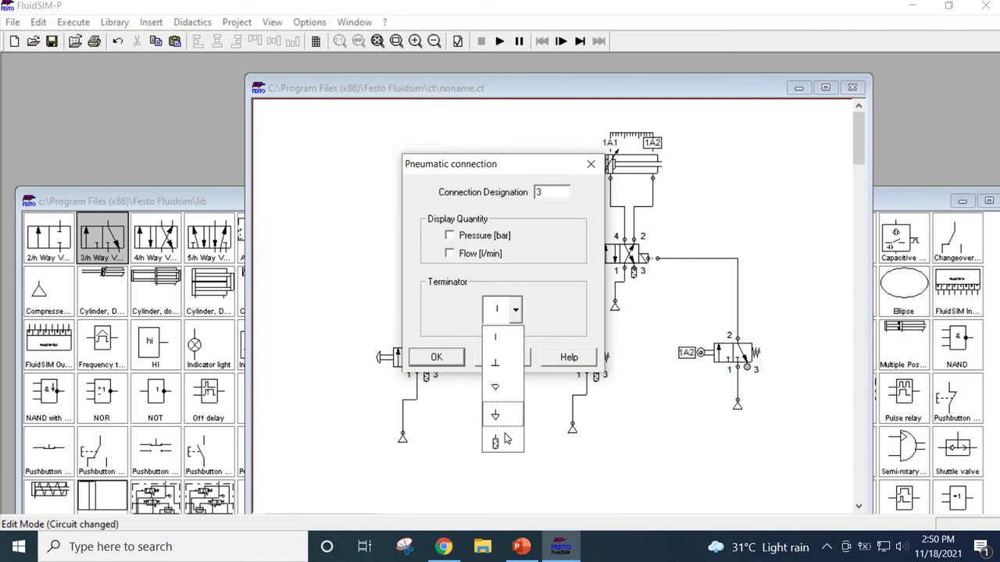
click(504, 426)
click(451, 364)
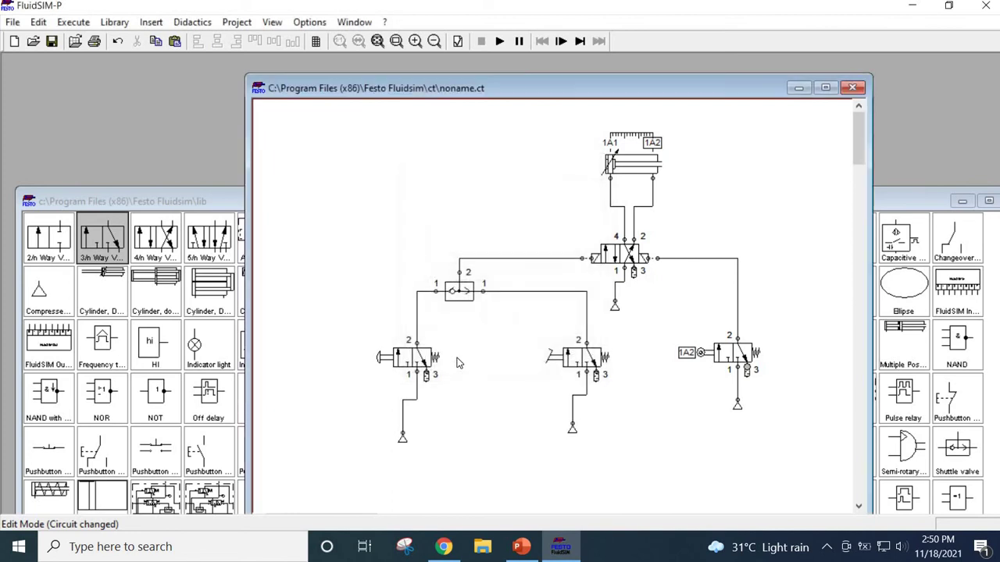
click(500, 41)
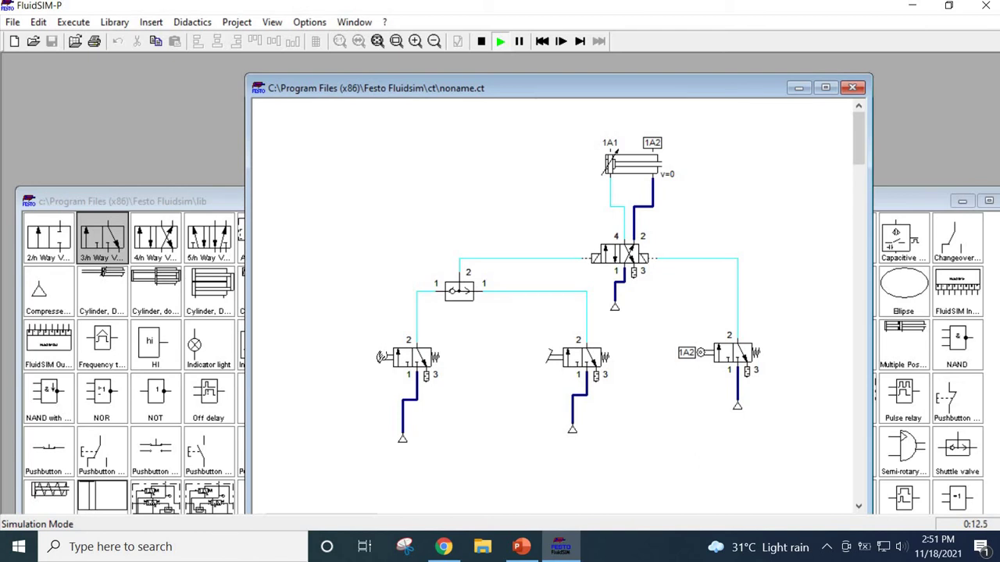
click(381, 357)
click(381, 357)
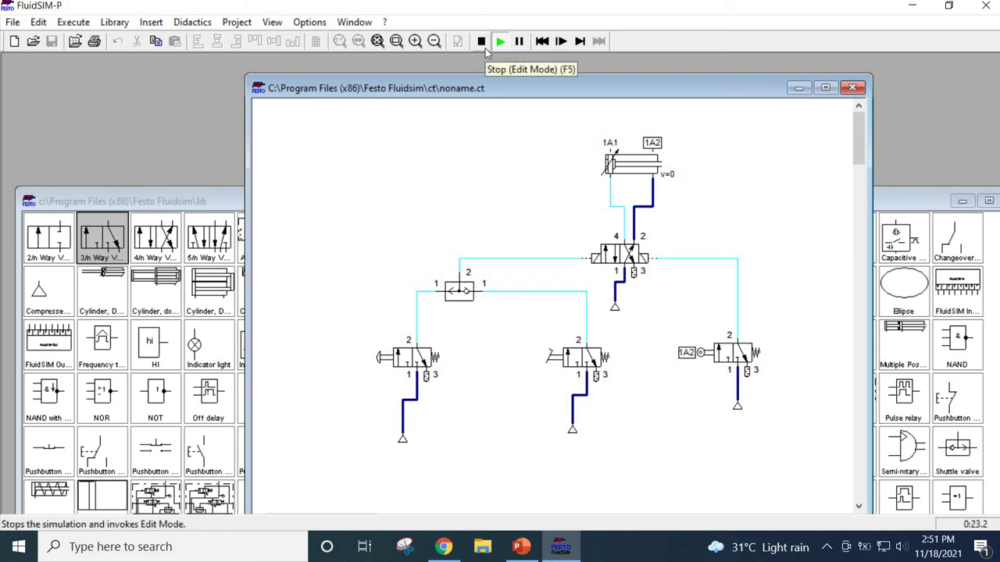
click(481, 41)
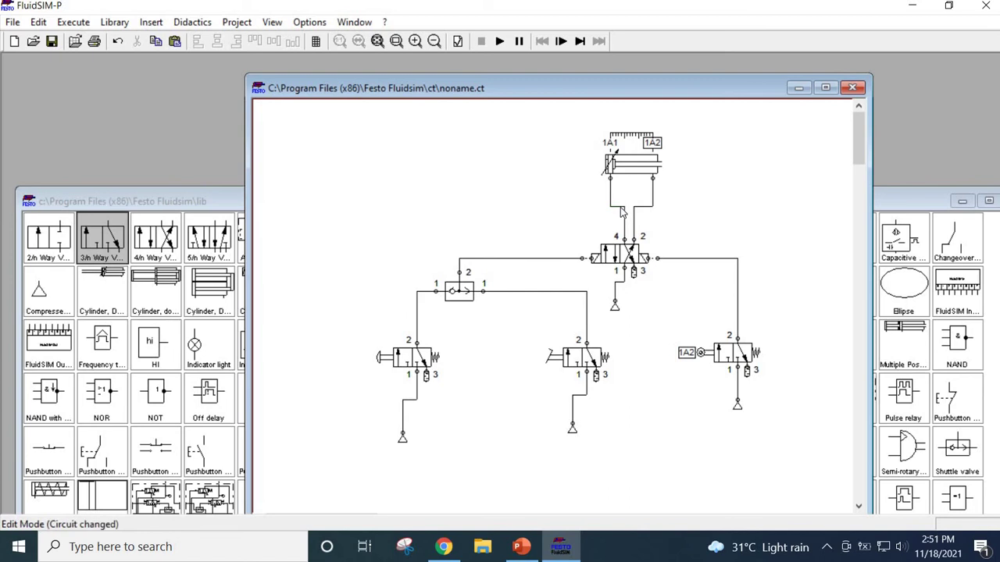
Delete the cylinder-to-port-4 line and drag a throttle valve from the library into the circuit
drag(515, 94, 614, 101)
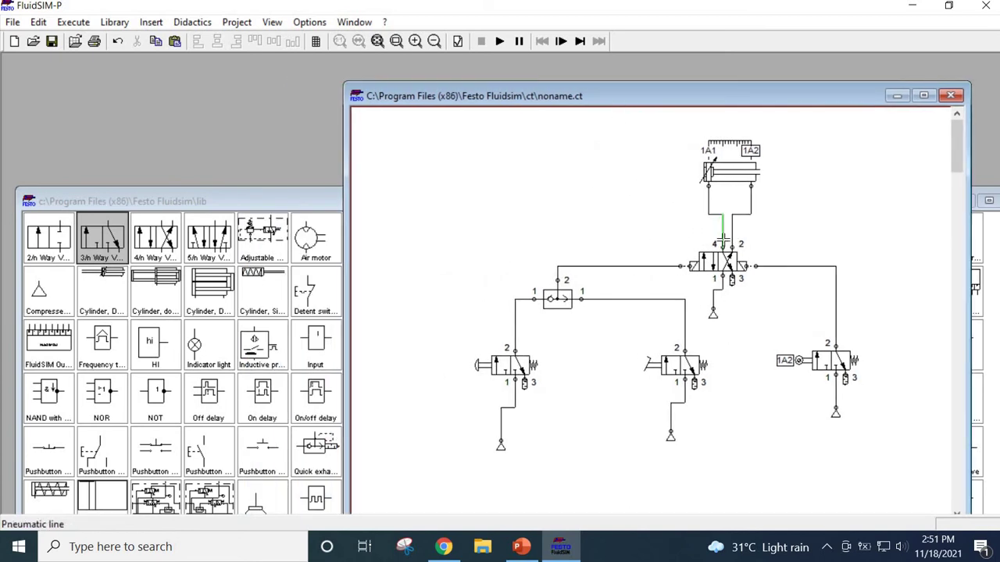
key(Delete)
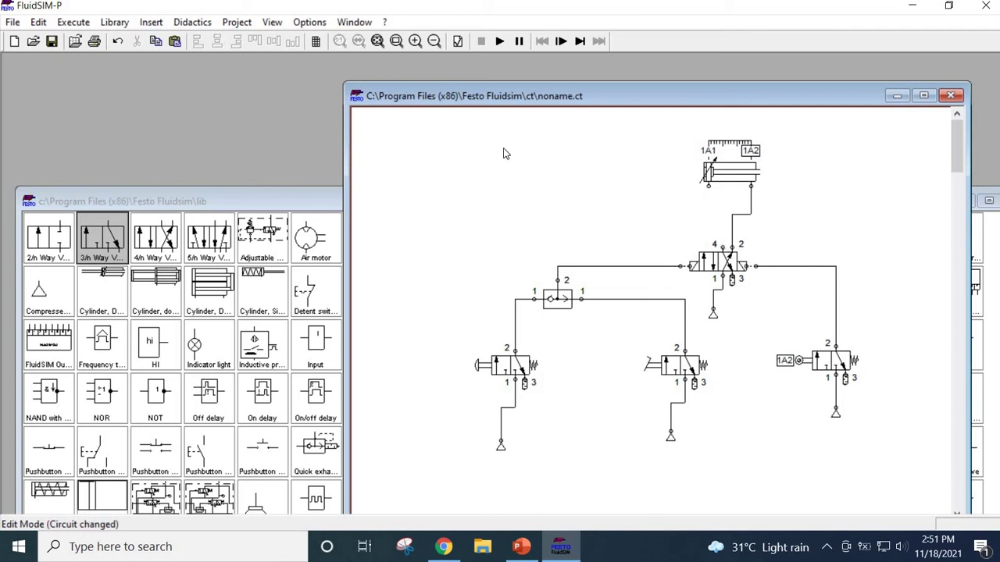
click(174, 200)
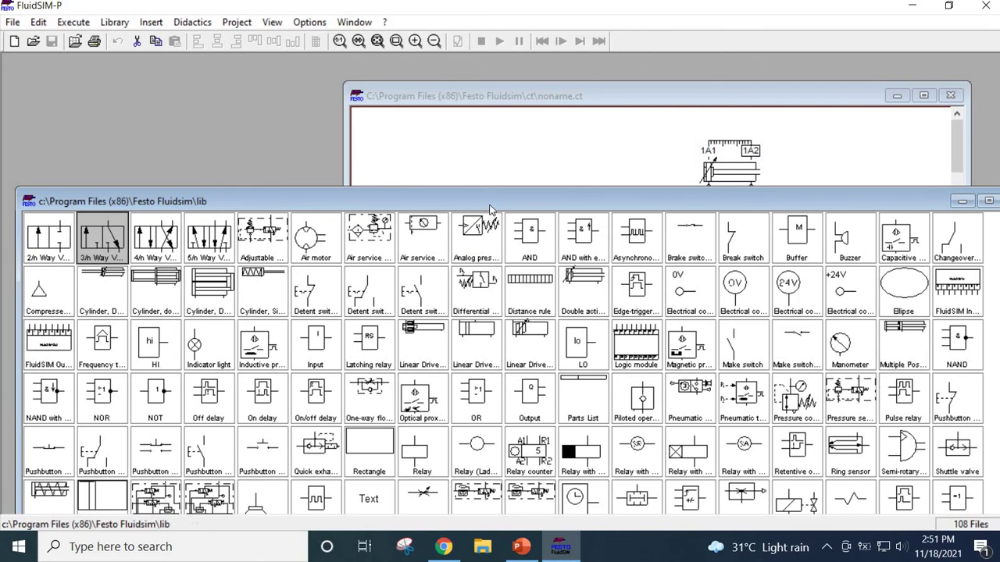
drag(481, 181, 467, 145)
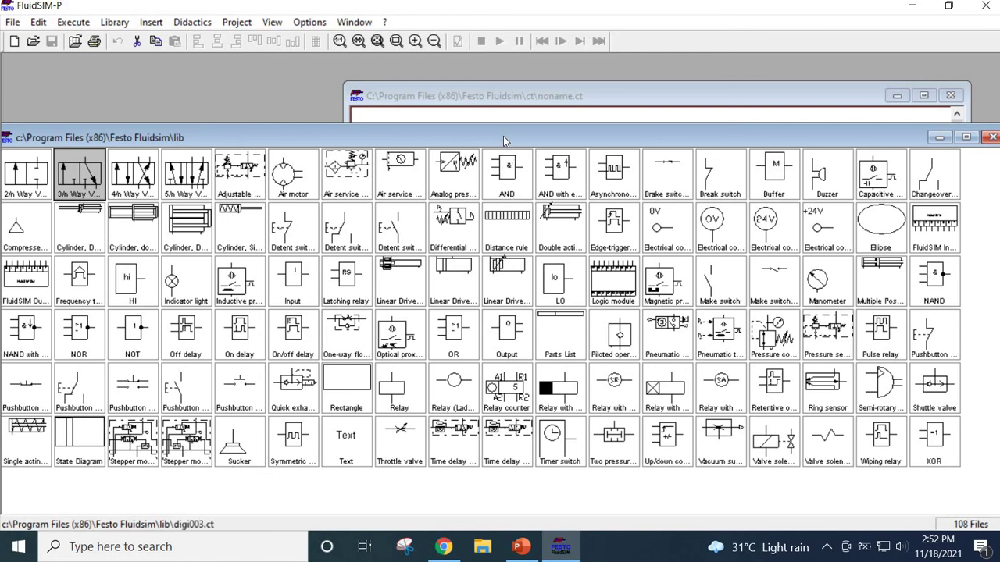
drag(504, 138, 498, 192)
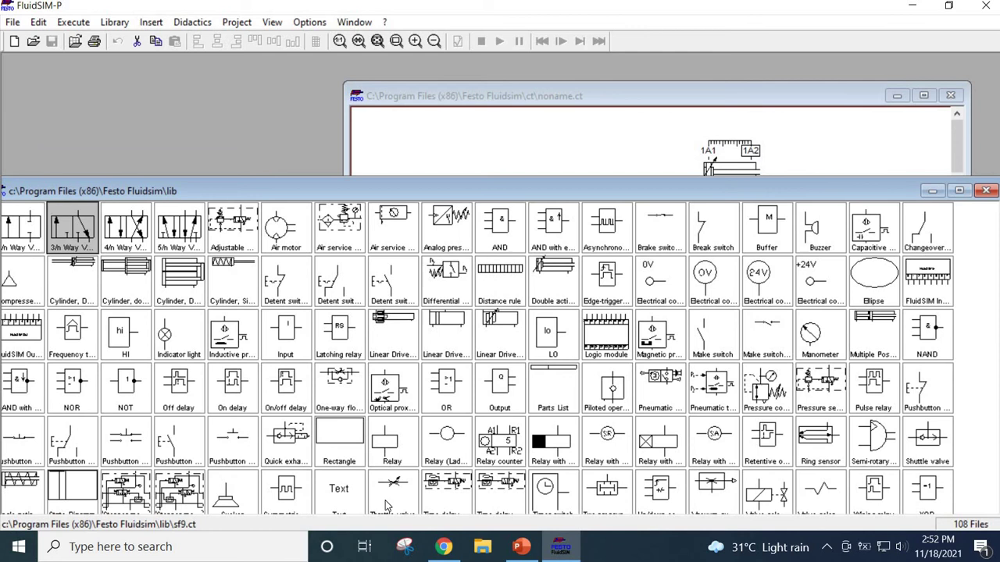
drag(389, 504, 511, 145)
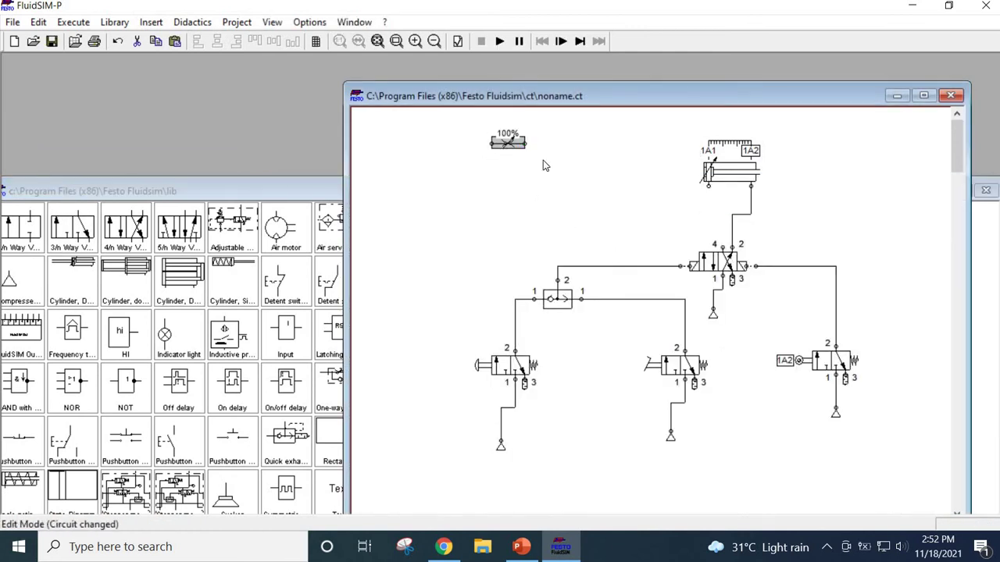
Move the throttle valve beside the cylinder and delete the cylinder-to-port-4 line
mouse_move(508, 155)
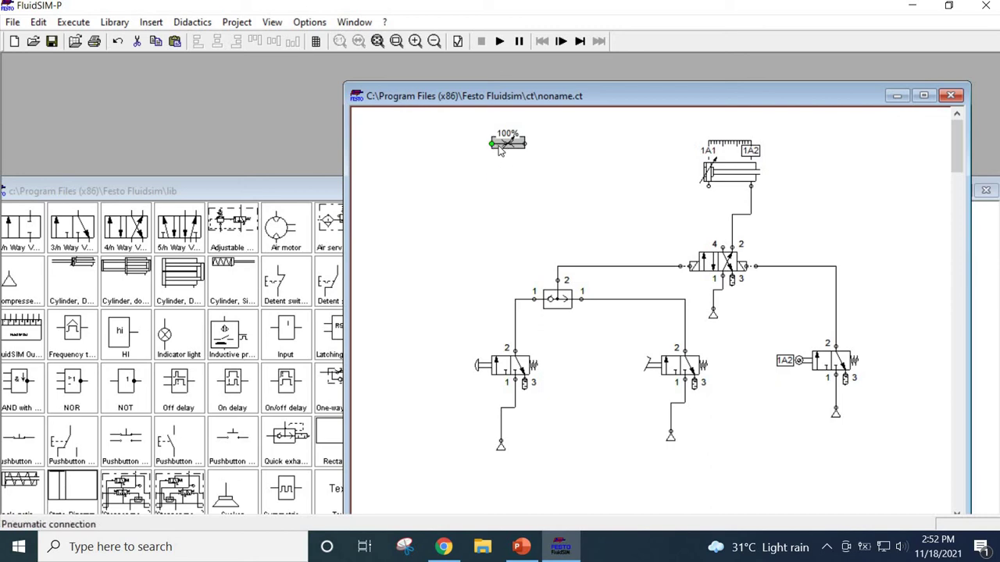
drag(495, 141, 561, 190)
mouse_move(563, 191)
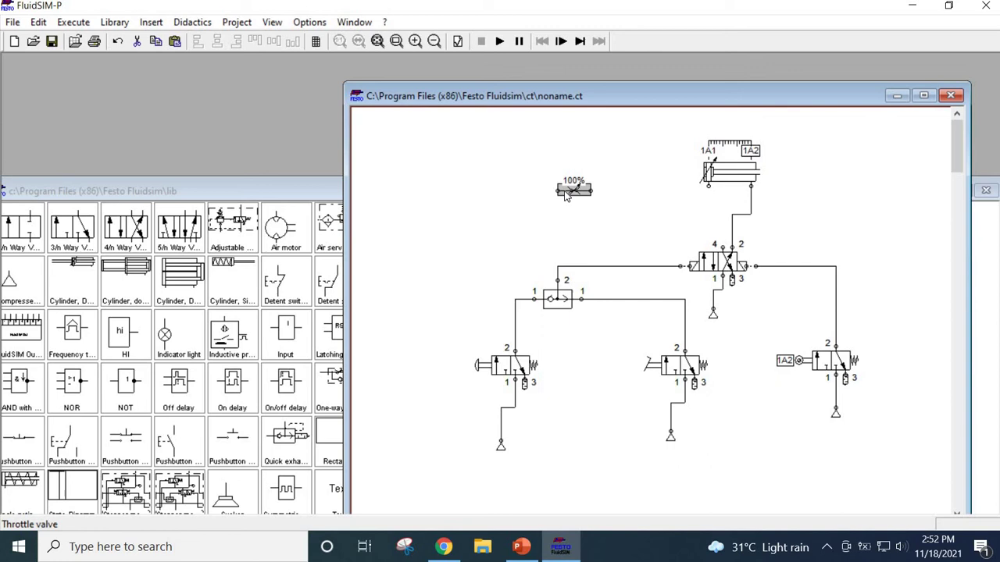
click(747, 216)
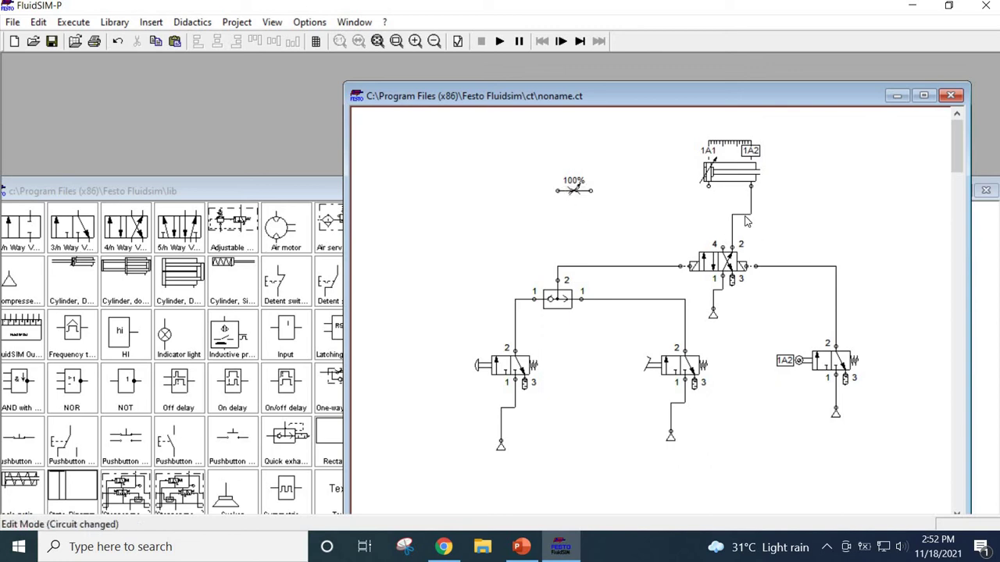
click(742, 222)
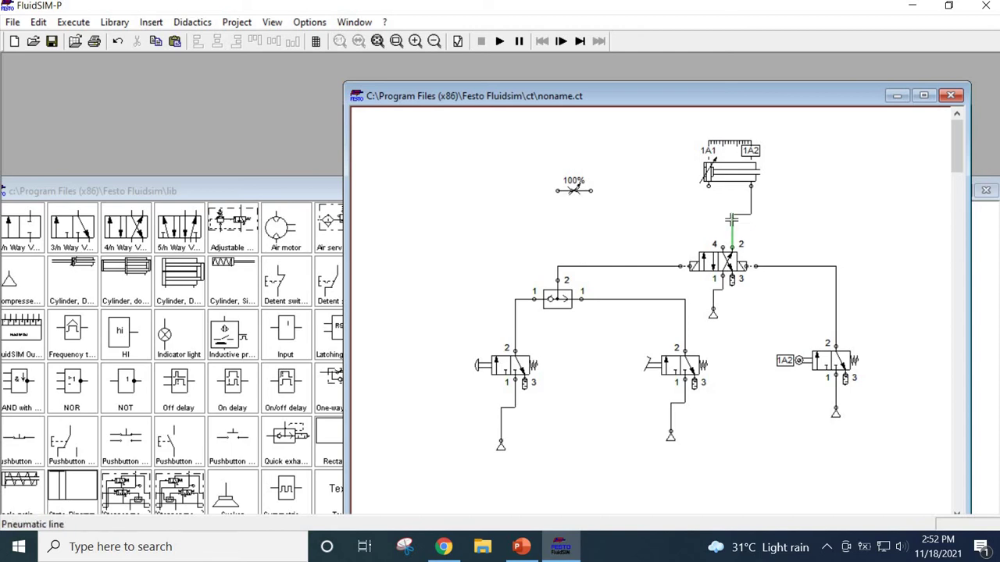
click(731, 222)
key(Delete)
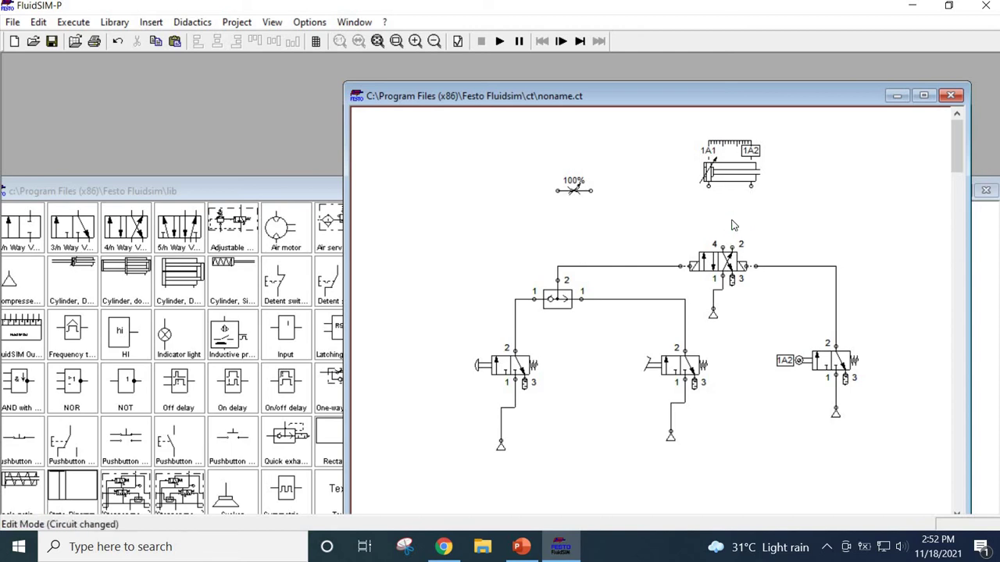
Duplicate the throttle valve to the cylinder's right and set its opening to 50%
click(583, 194)
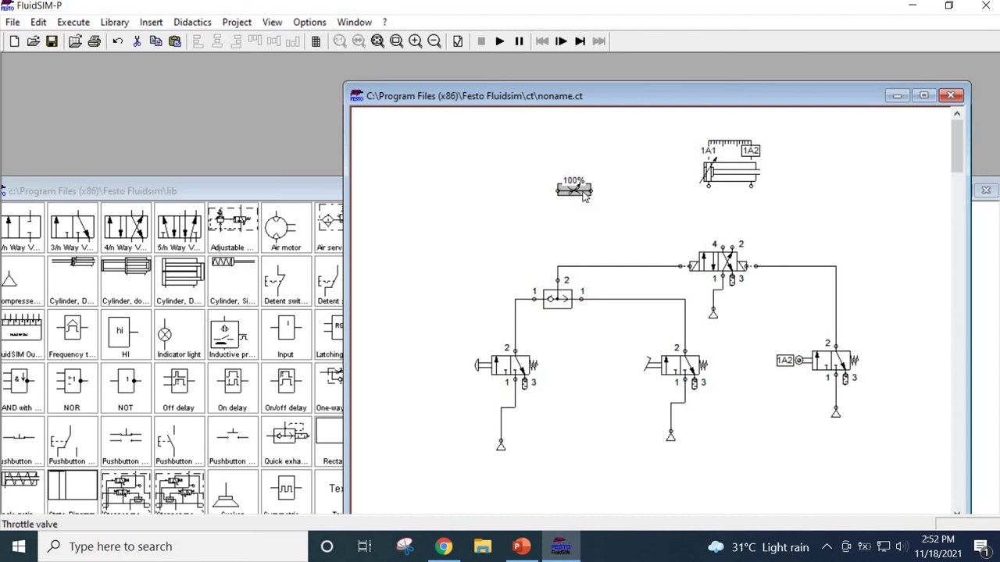
key(ctrl+c)
key(ctrl+v)
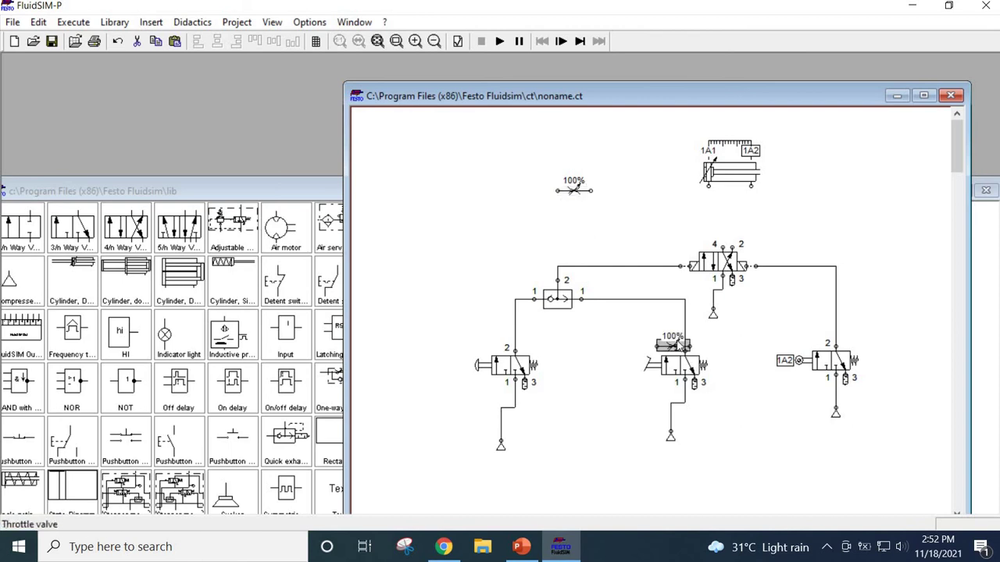
drag(673, 344, 677, 313)
drag(767, 198, 781, 199)
double_click(785, 198)
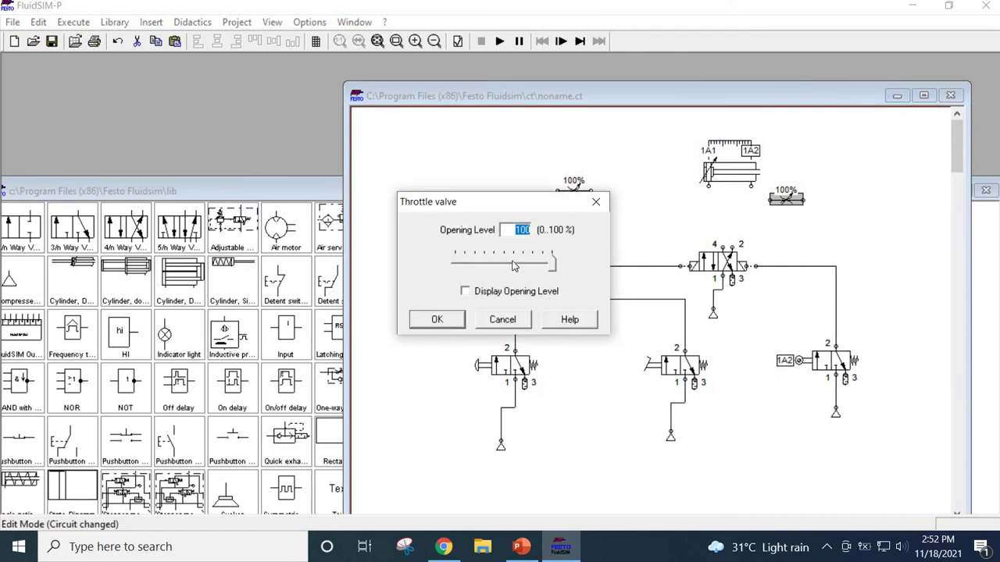
drag(514, 267, 507, 269)
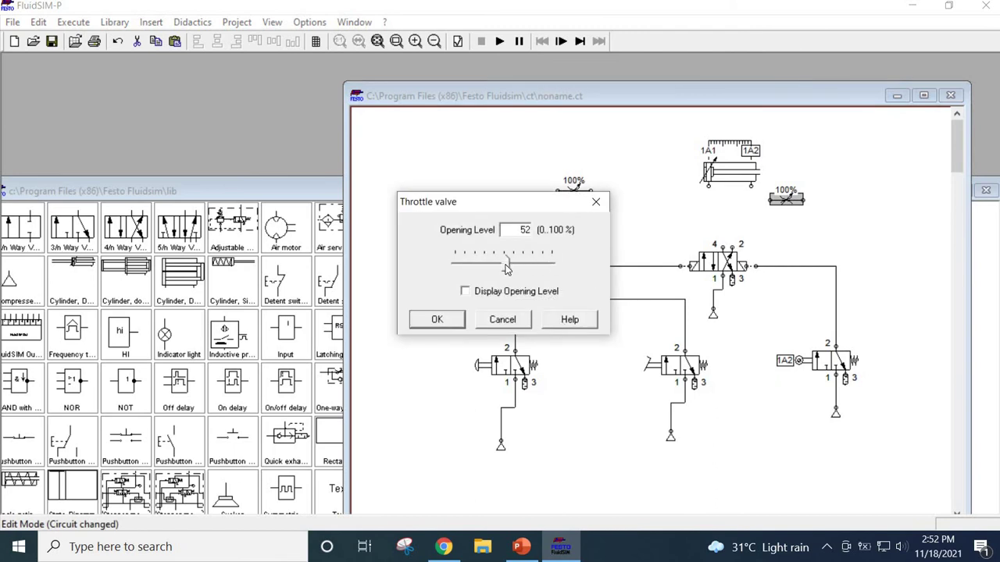
click(451, 322)
Set the first throttle valve's opening level to 40%
click(577, 192)
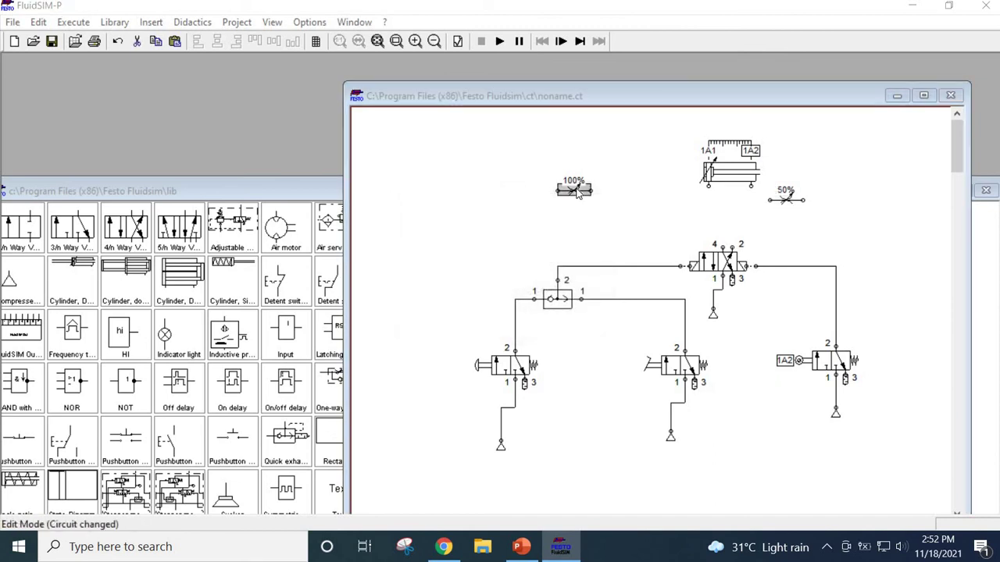
double_click(577, 191)
click(516, 269)
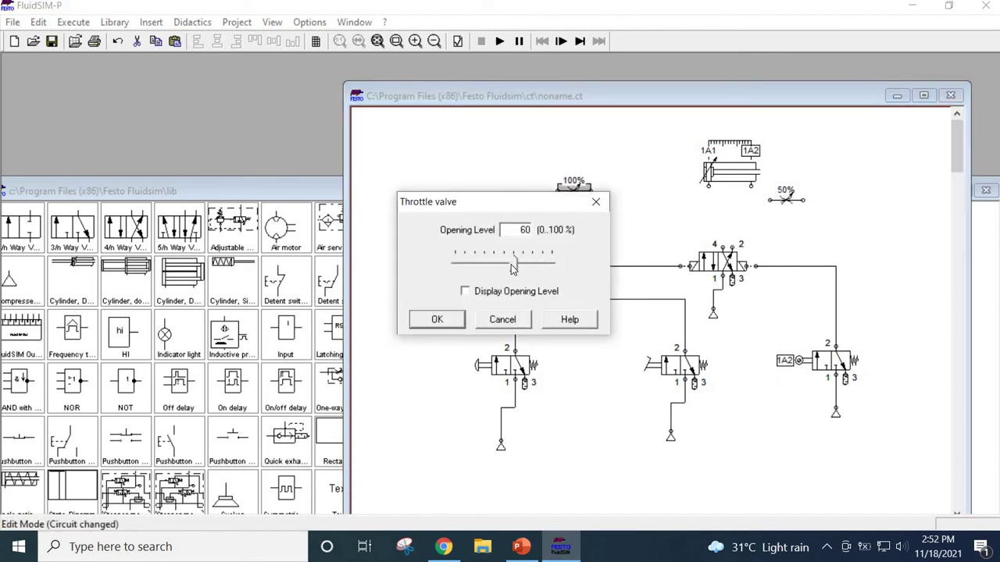
drag(513, 268, 492, 271)
click(440, 320)
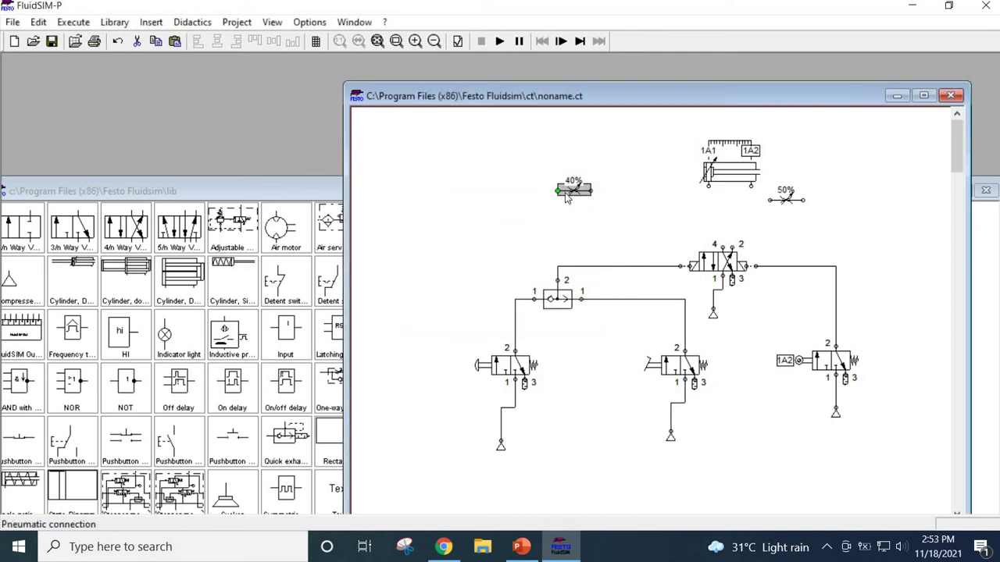
Rotate both the 40% and 50% throttle valves by 90° to stand upright
right_click(567, 195)
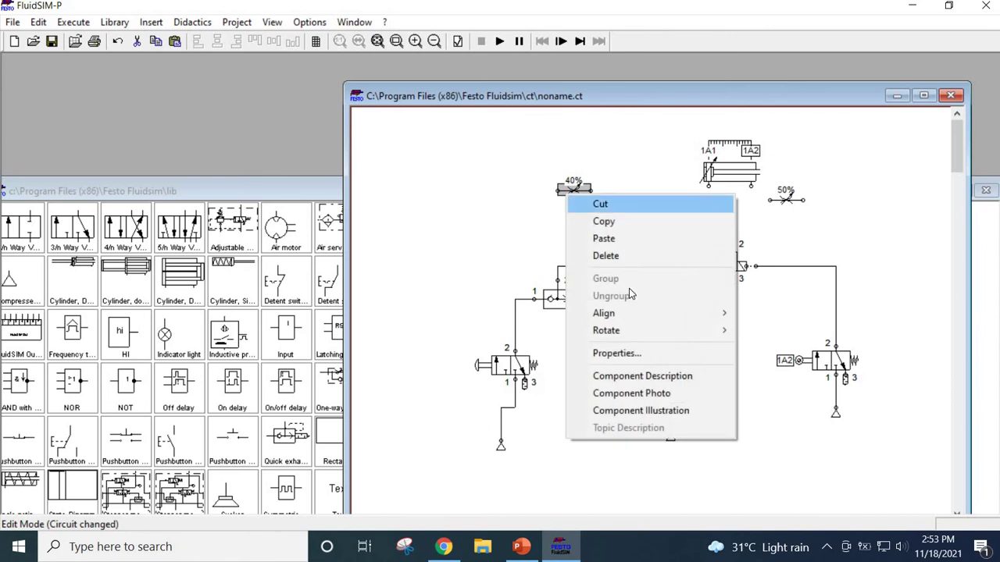
mouse_move(641, 331)
click(763, 332)
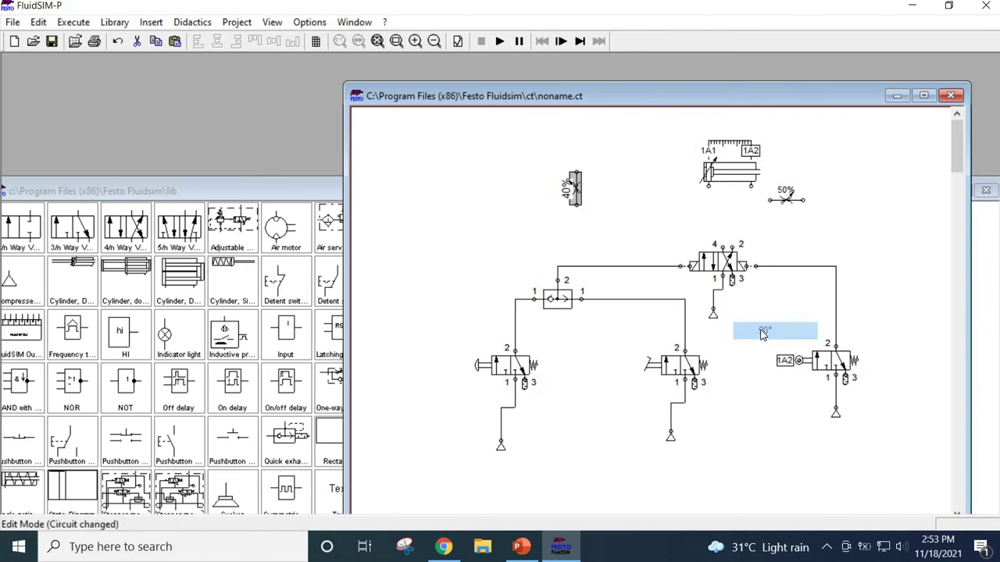
right_click(789, 197)
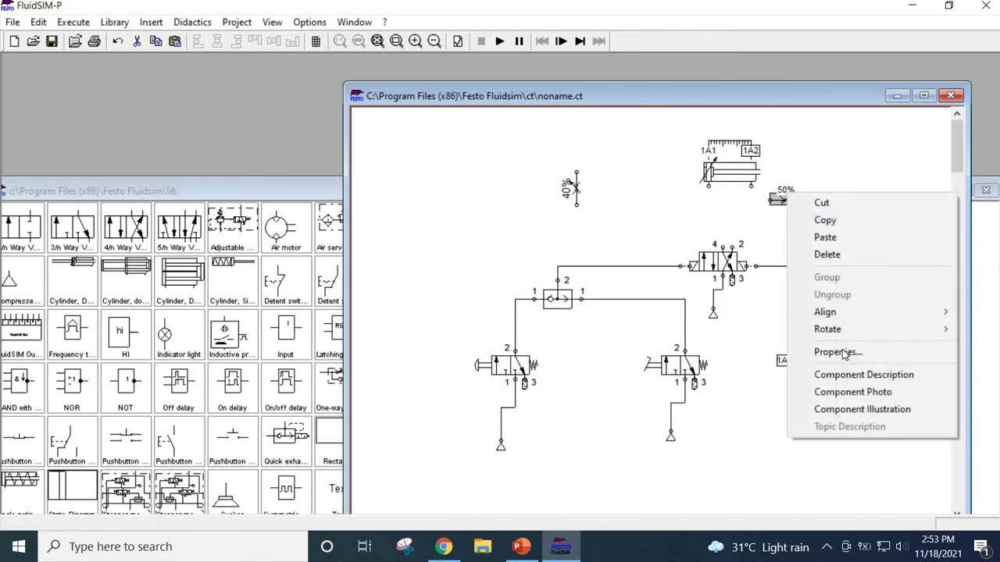
mouse_move(866, 332)
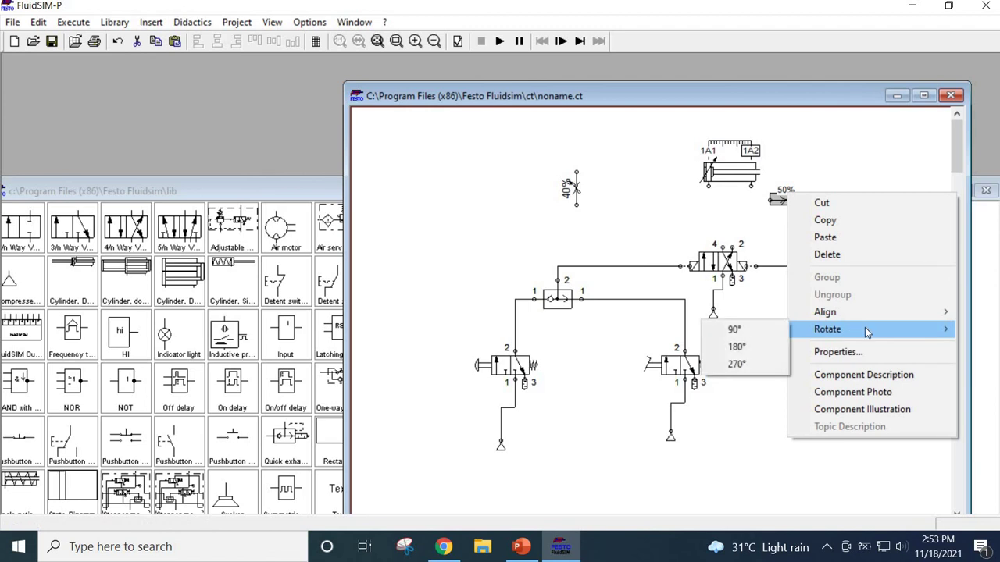
click(738, 330)
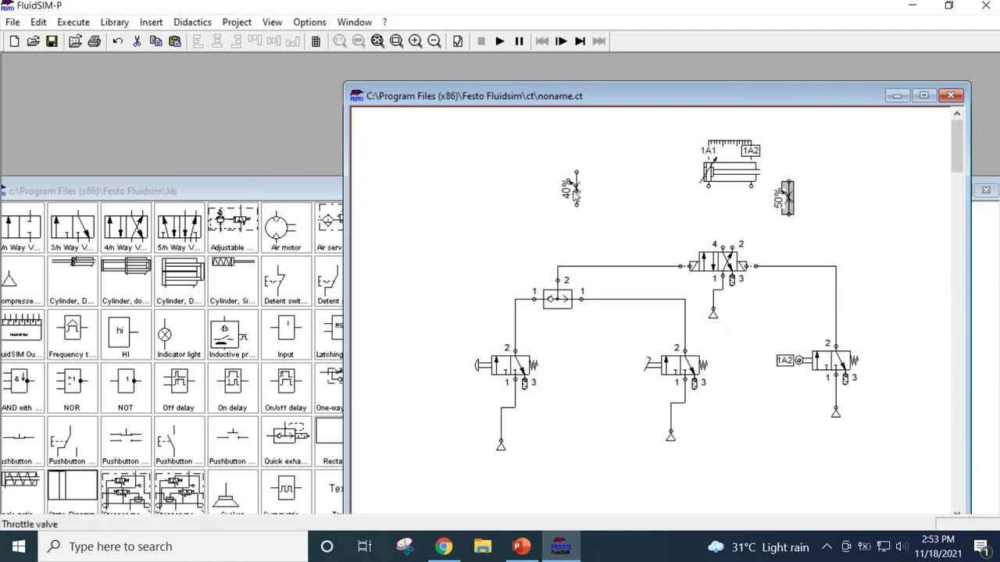
Place the 40% throttle on the port-4 line and connect the 50% throttle to the cylinder's right port
click(576, 191)
drag(575, 176, 699, 204)
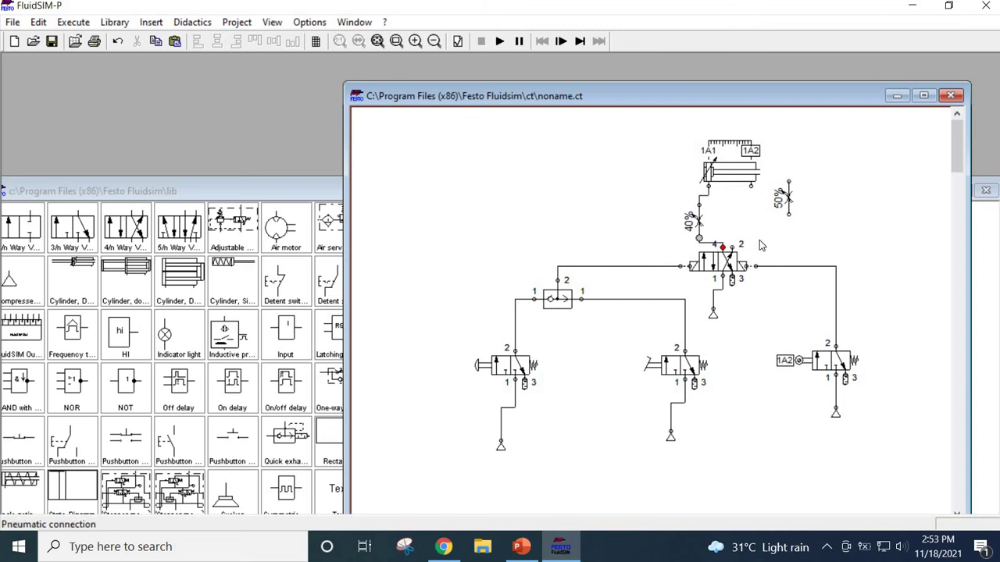
double_click(783, 202)
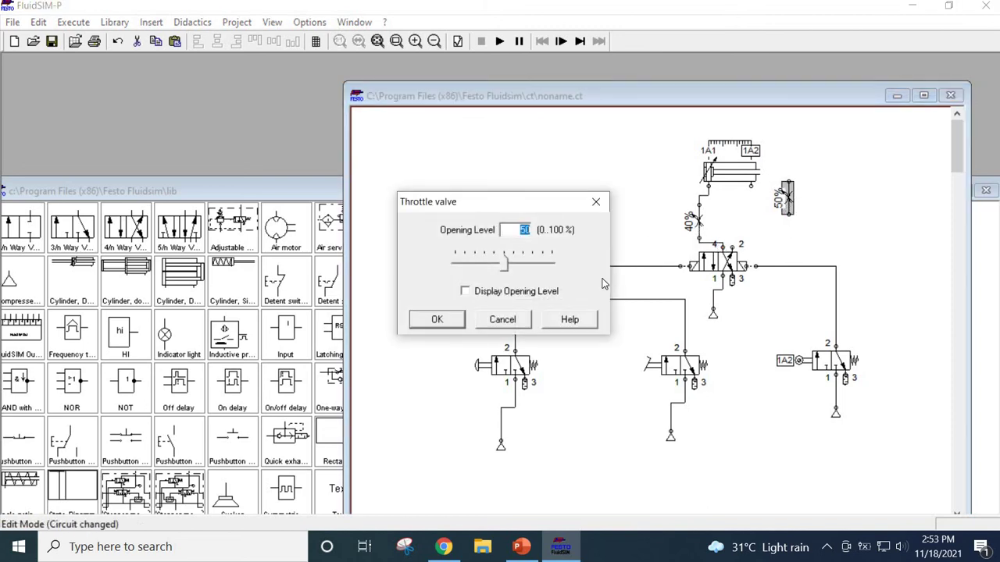
click(510, 319)
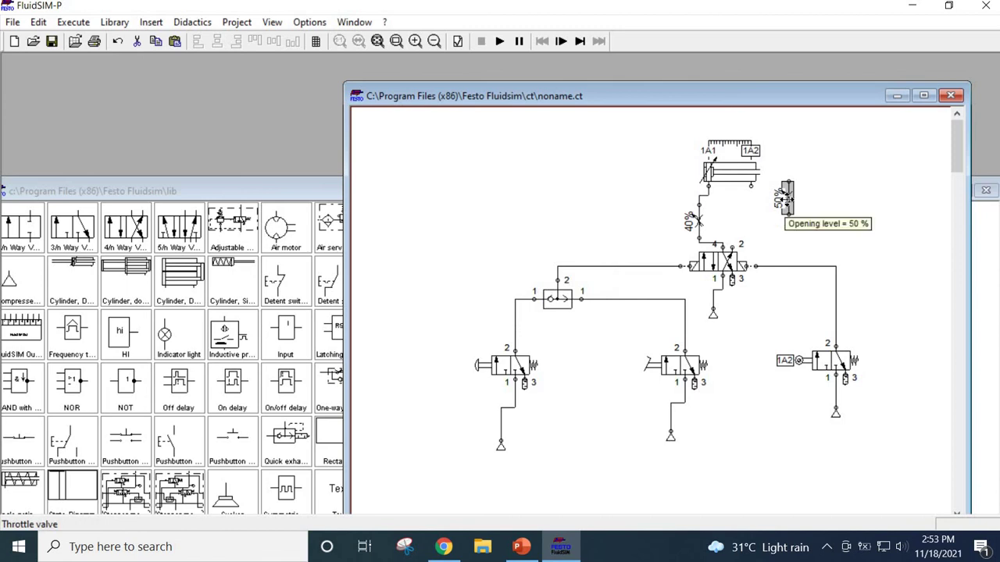
drag(777, 201, 751, 227)
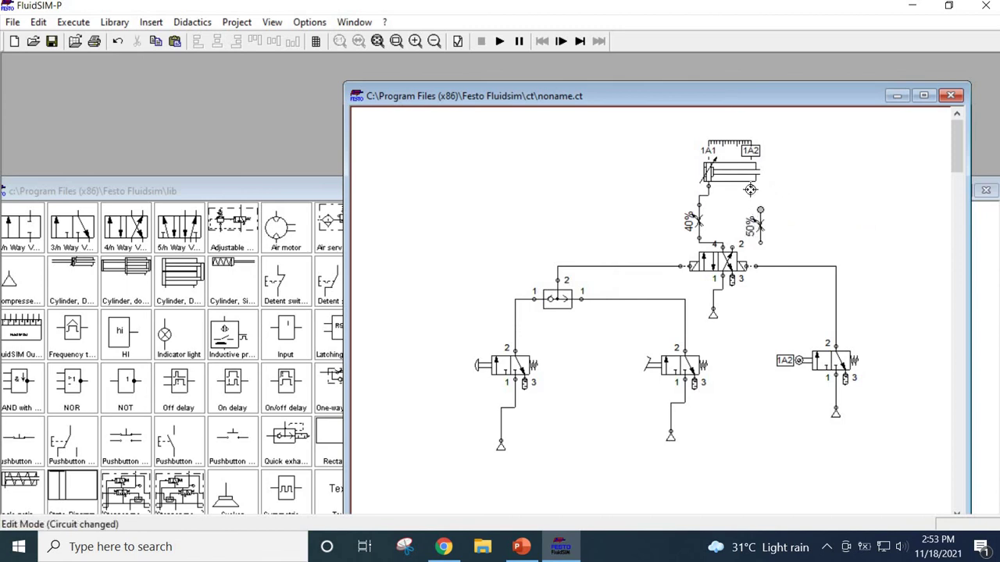
drag(749, 187, 732, 246)
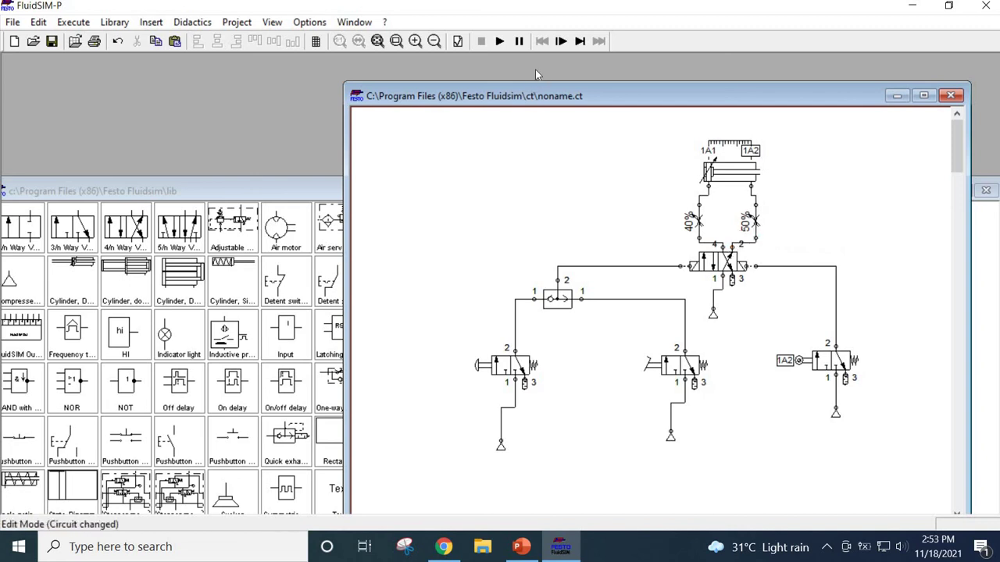
click(500, 41)
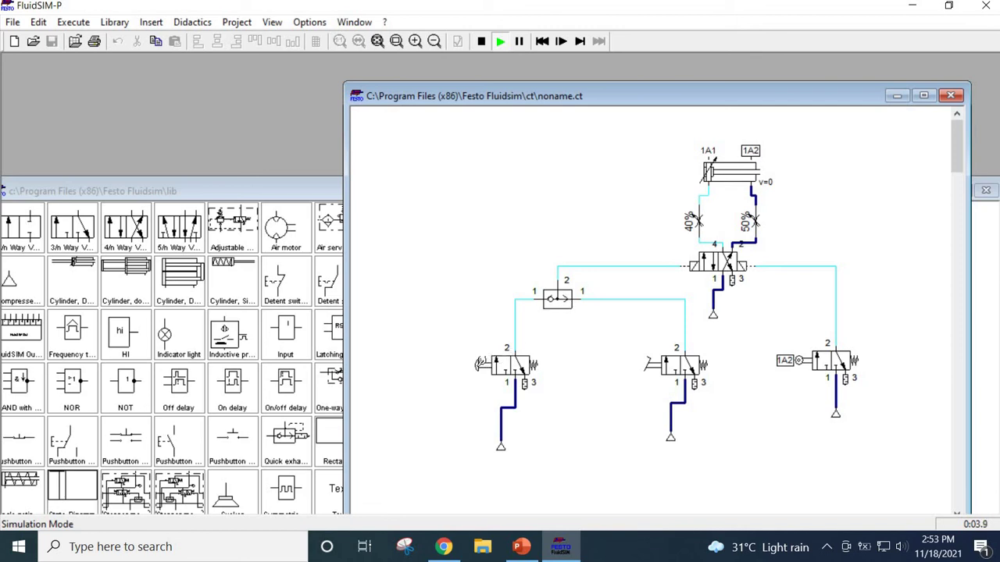
click(478, 364)
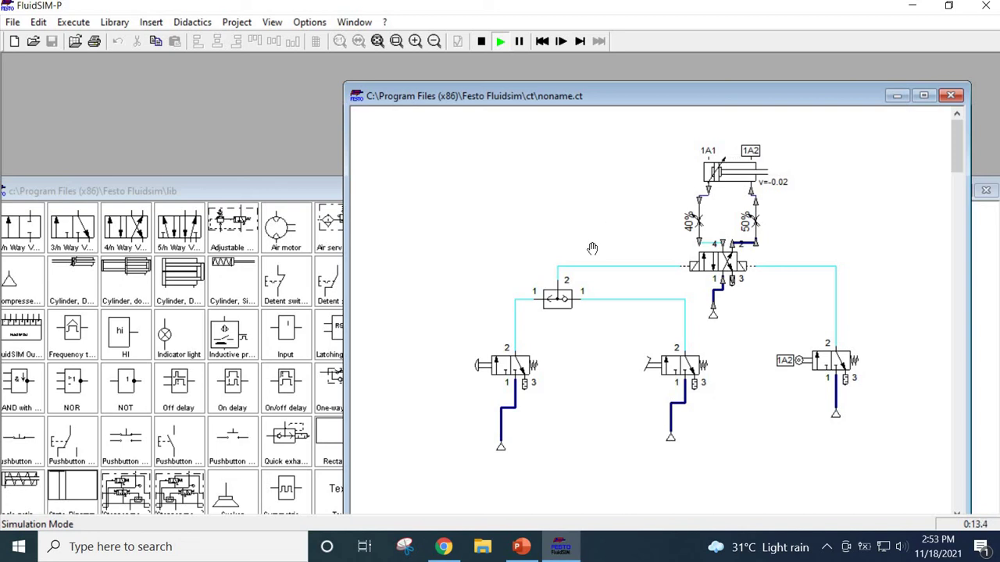
click(648, 362)
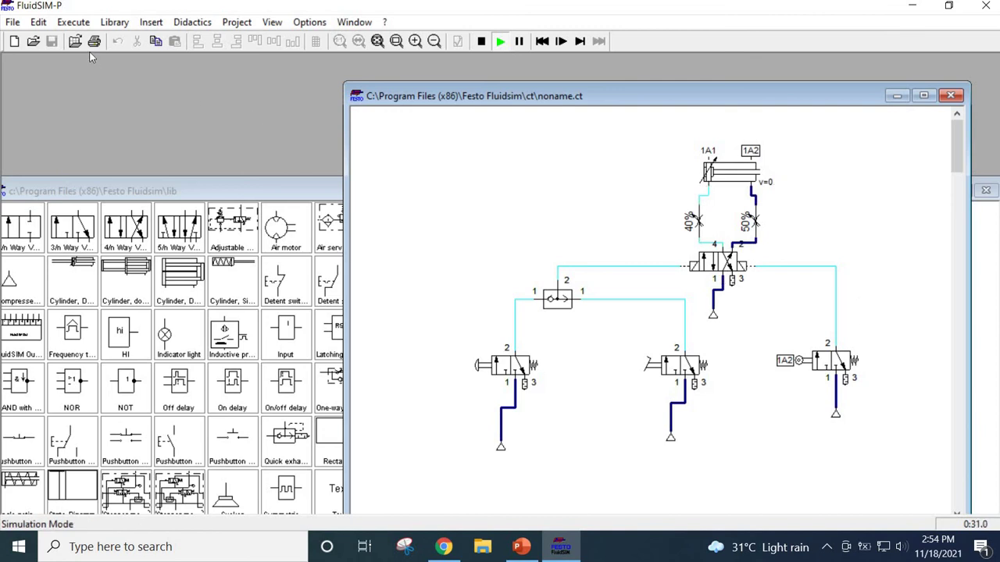
Stop the simulation and save the circuit as 'Example 1' in the tutorial folder
click(481, 40)
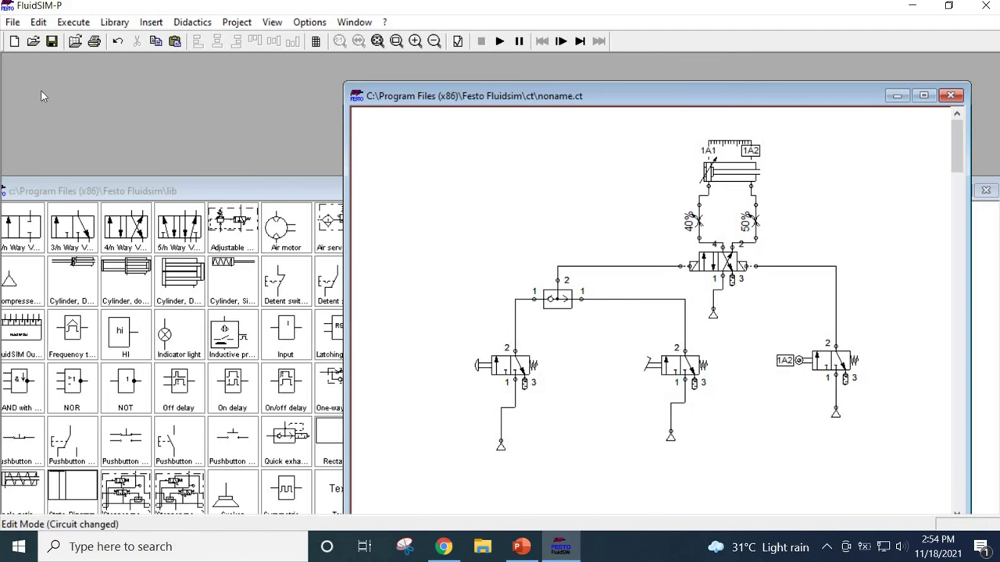
click(54, 45)
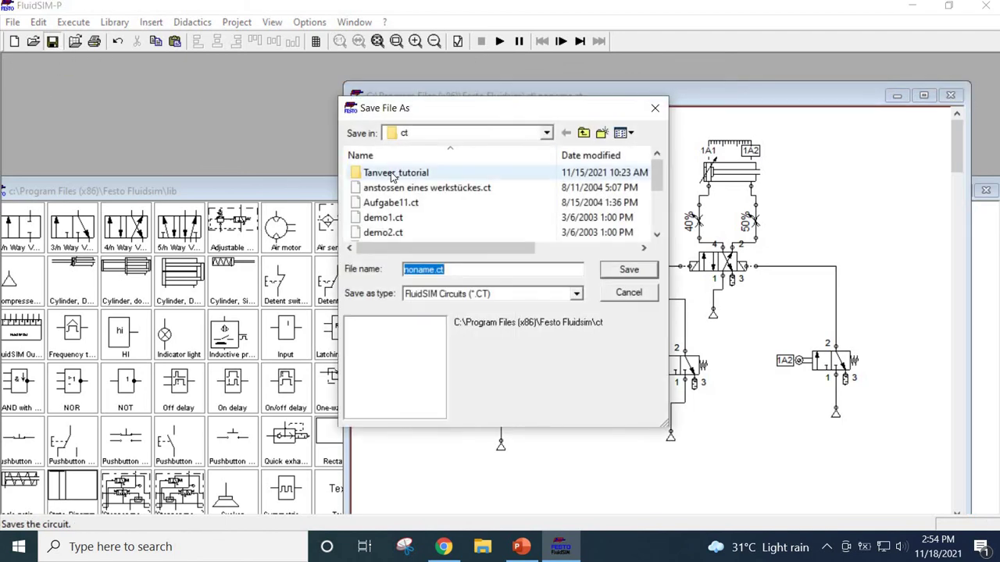
double_click(390, 172)
double_click(458, 270)
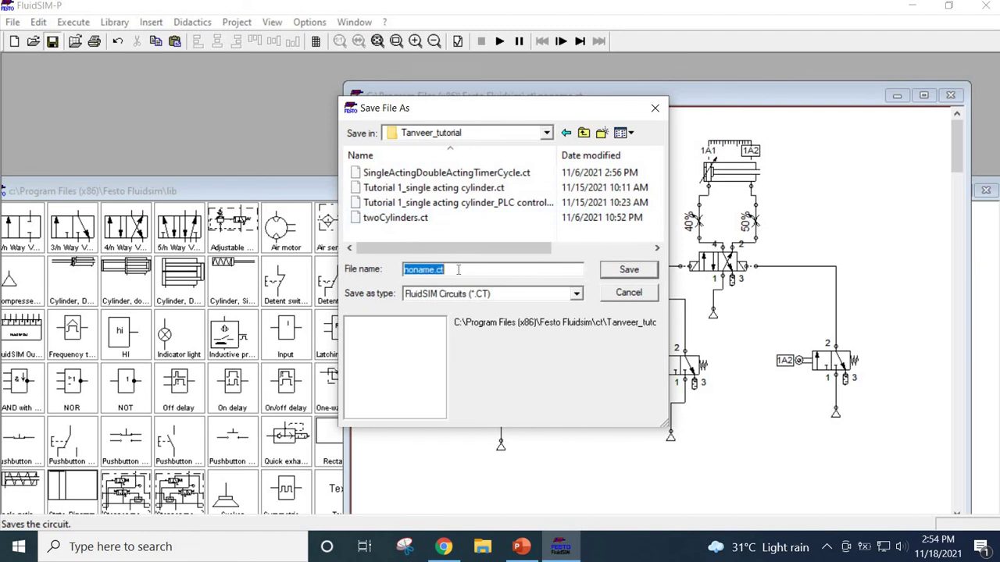
text(Example 1)
key(Return)
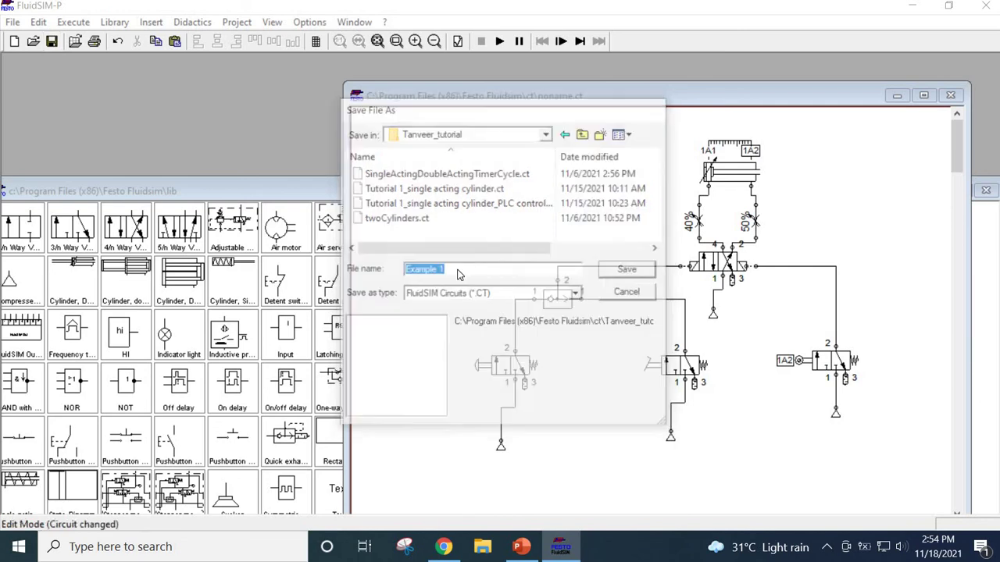